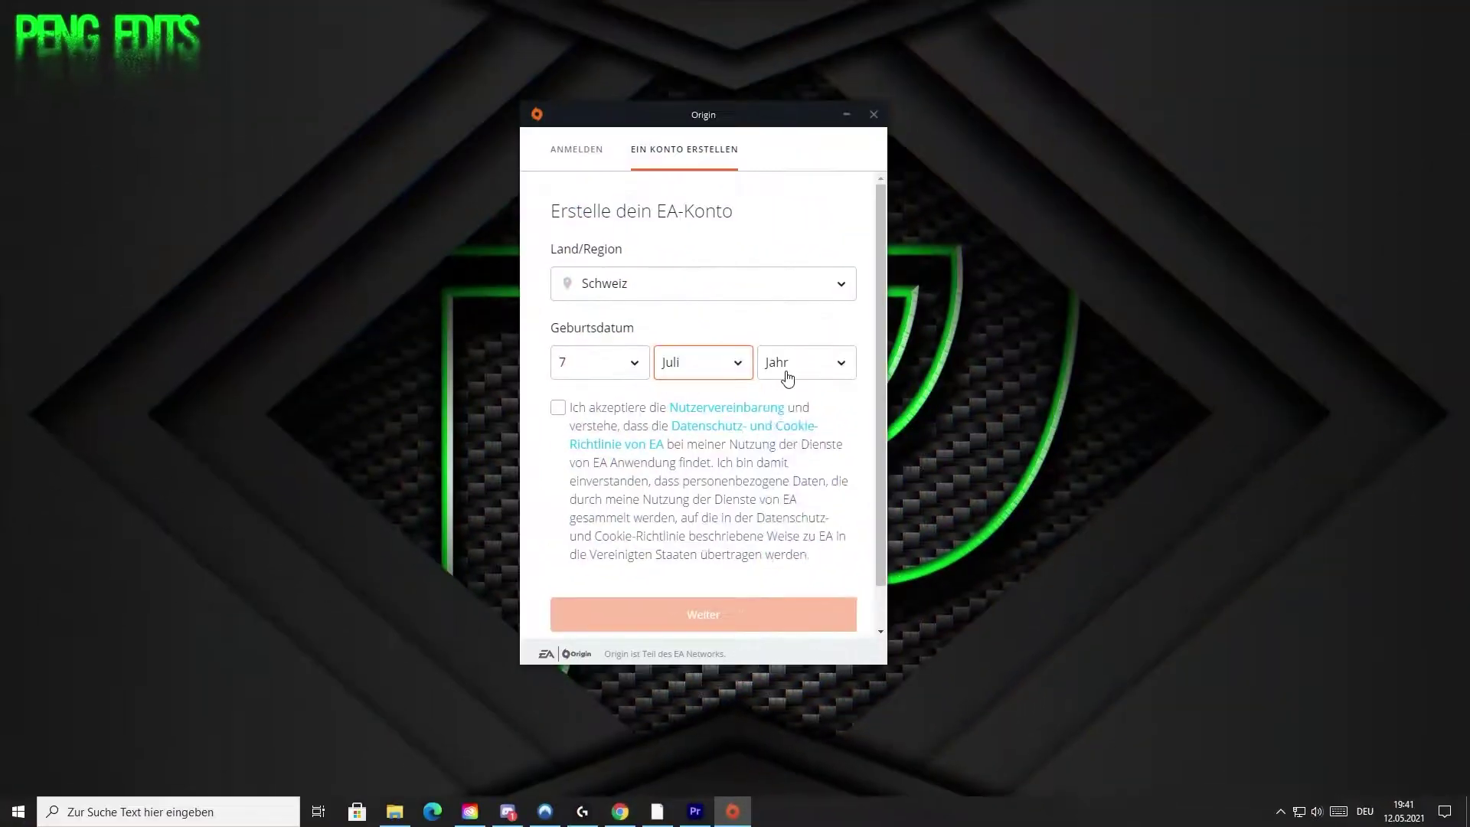
Set the birth year to 1996, accept the user agreement, and continue with Weiter.
click(789, 368)
click(781, 557)
click(781, 556)
click(659, 616)
Enter the account e-mail, password, Public ID, and first and last names, then submit the sign-up.
click(623, 274)
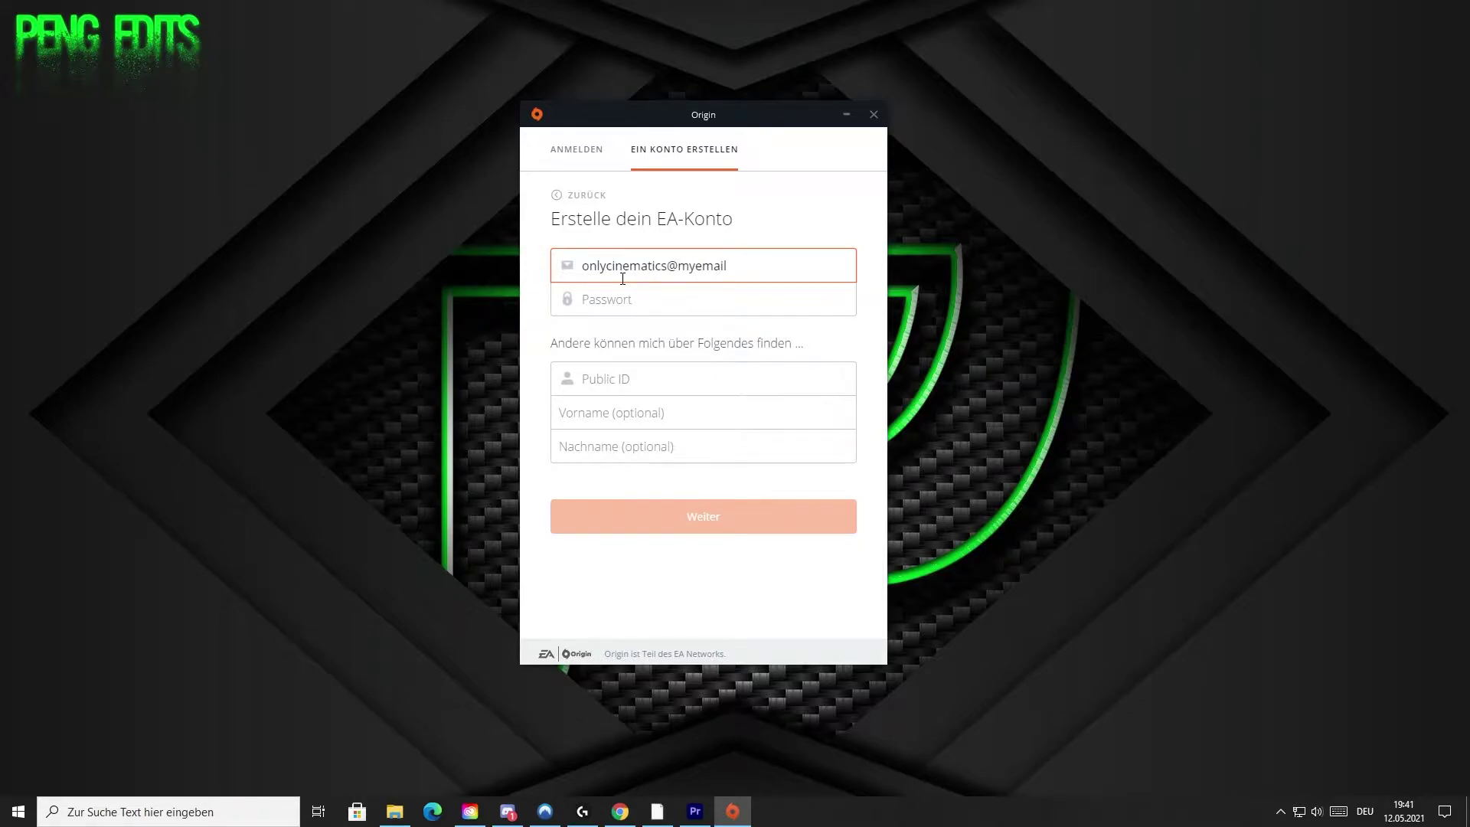
key(Tab)
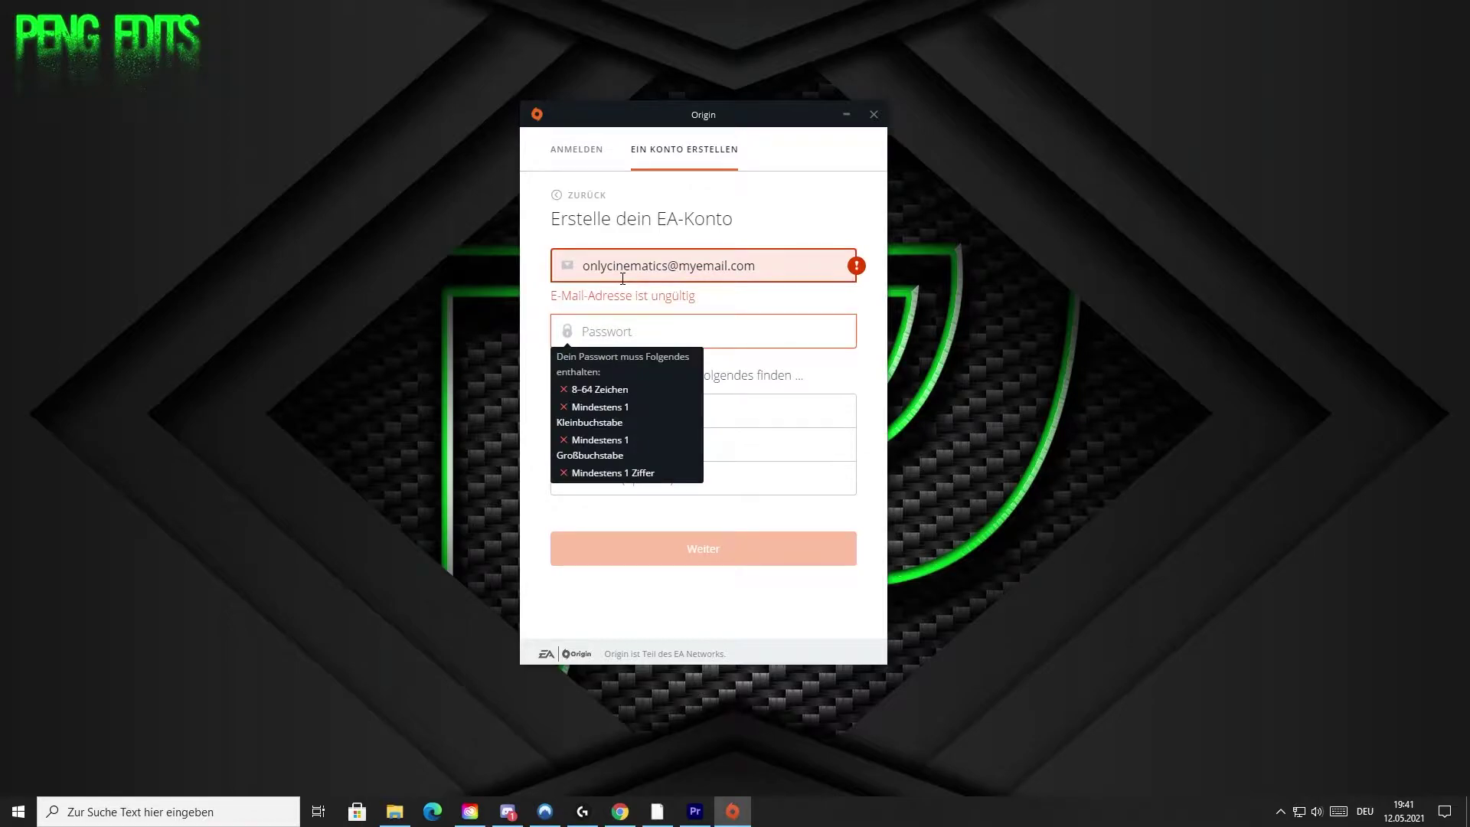
key(Tab)
key(Tab)
key(Tab)
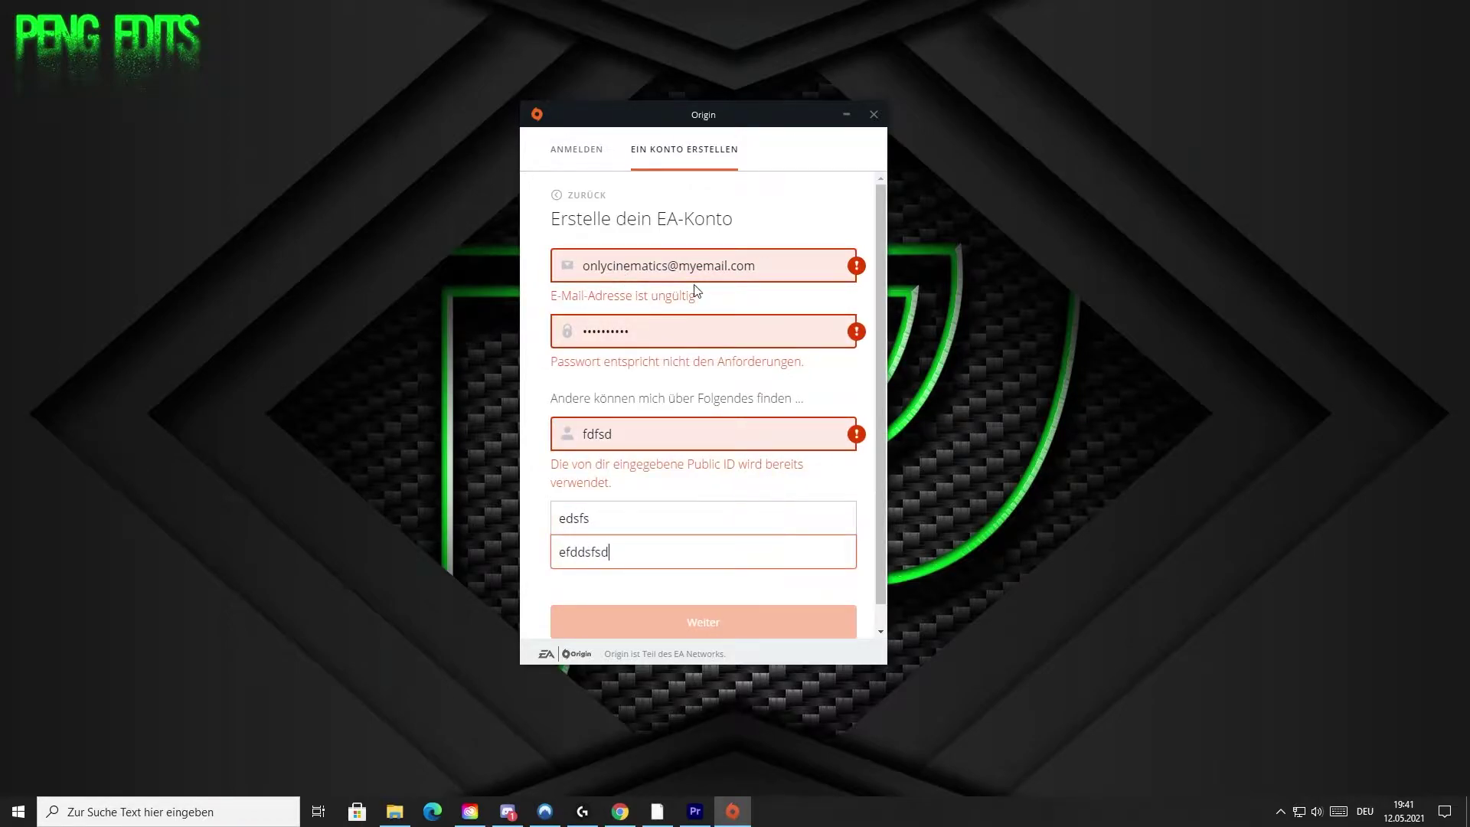
click(588, 159)
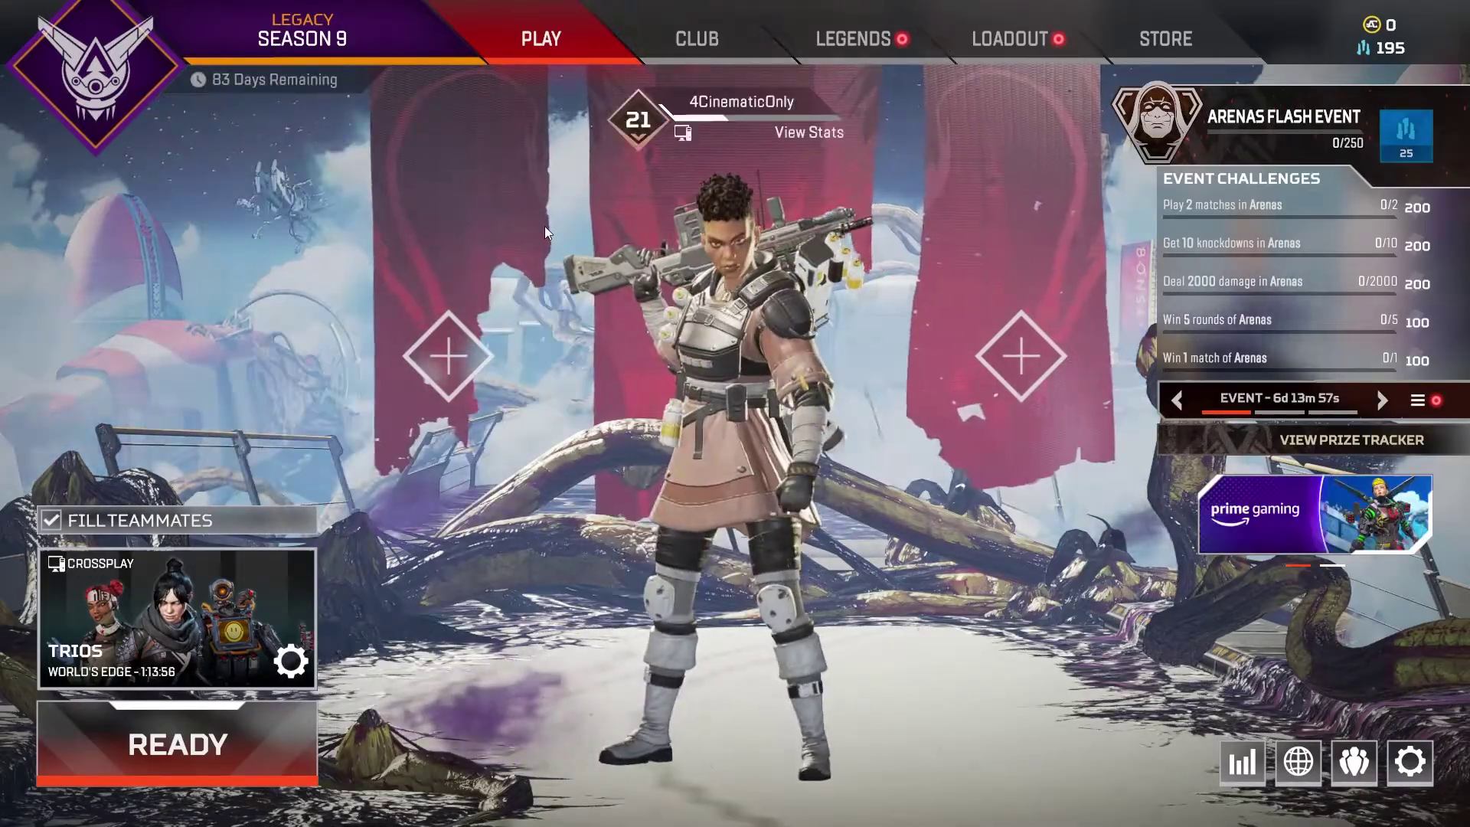
Open SETTINGS from the lobby gear menu and switch to the CONTROLLER page.
click(1410, 762)
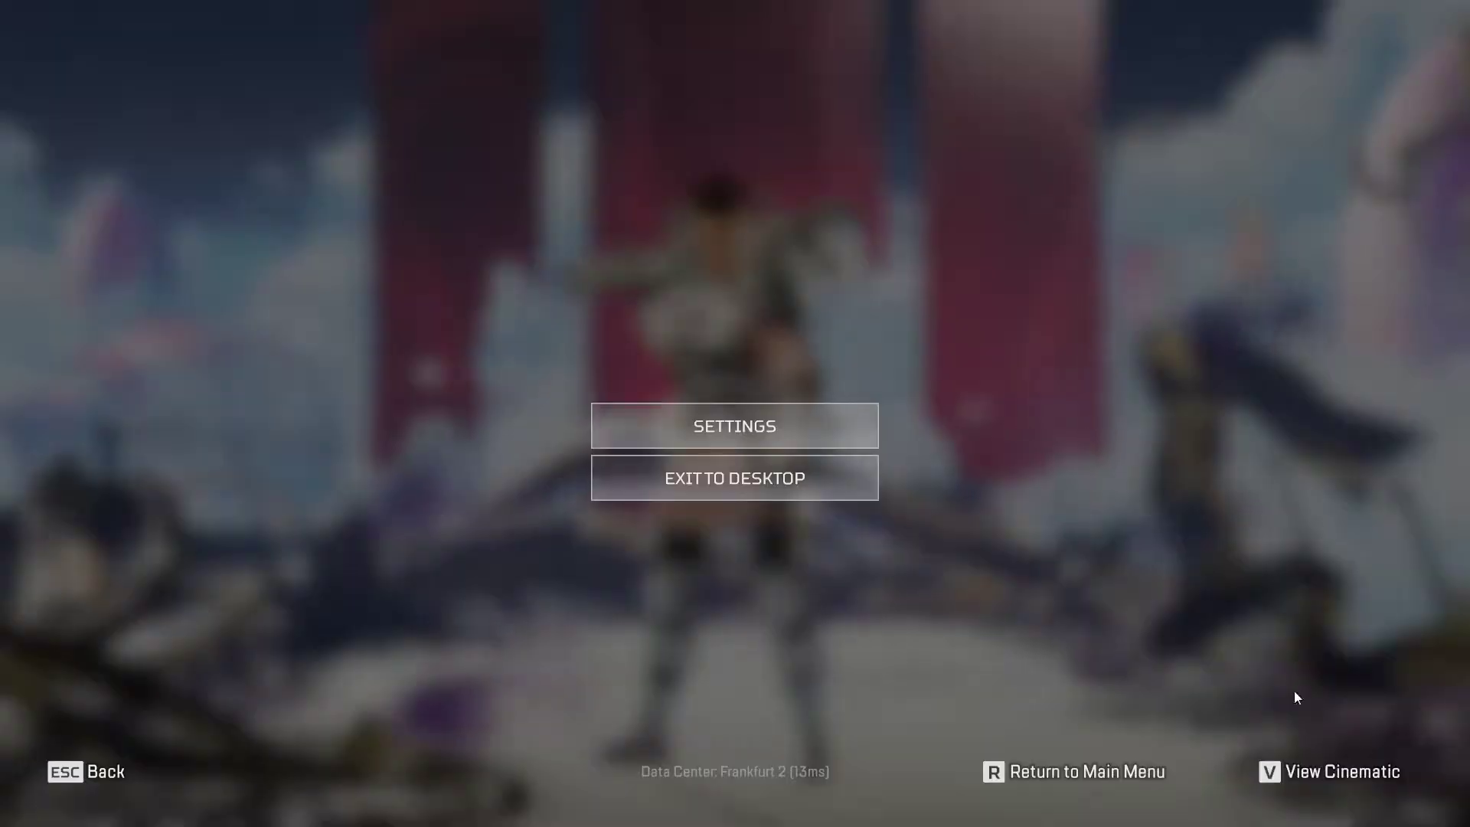
click(853, 426)
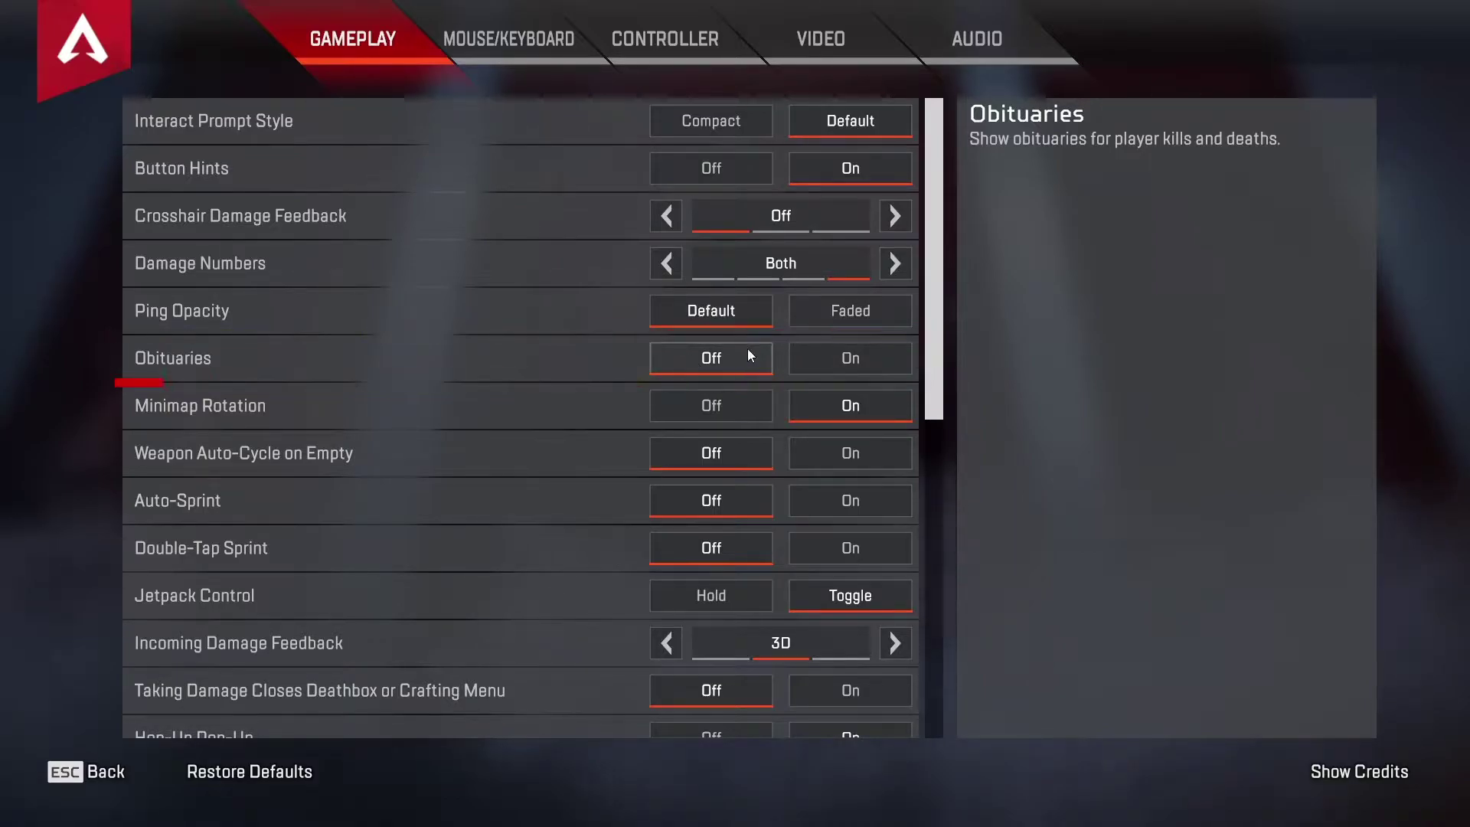
click(678, 32)
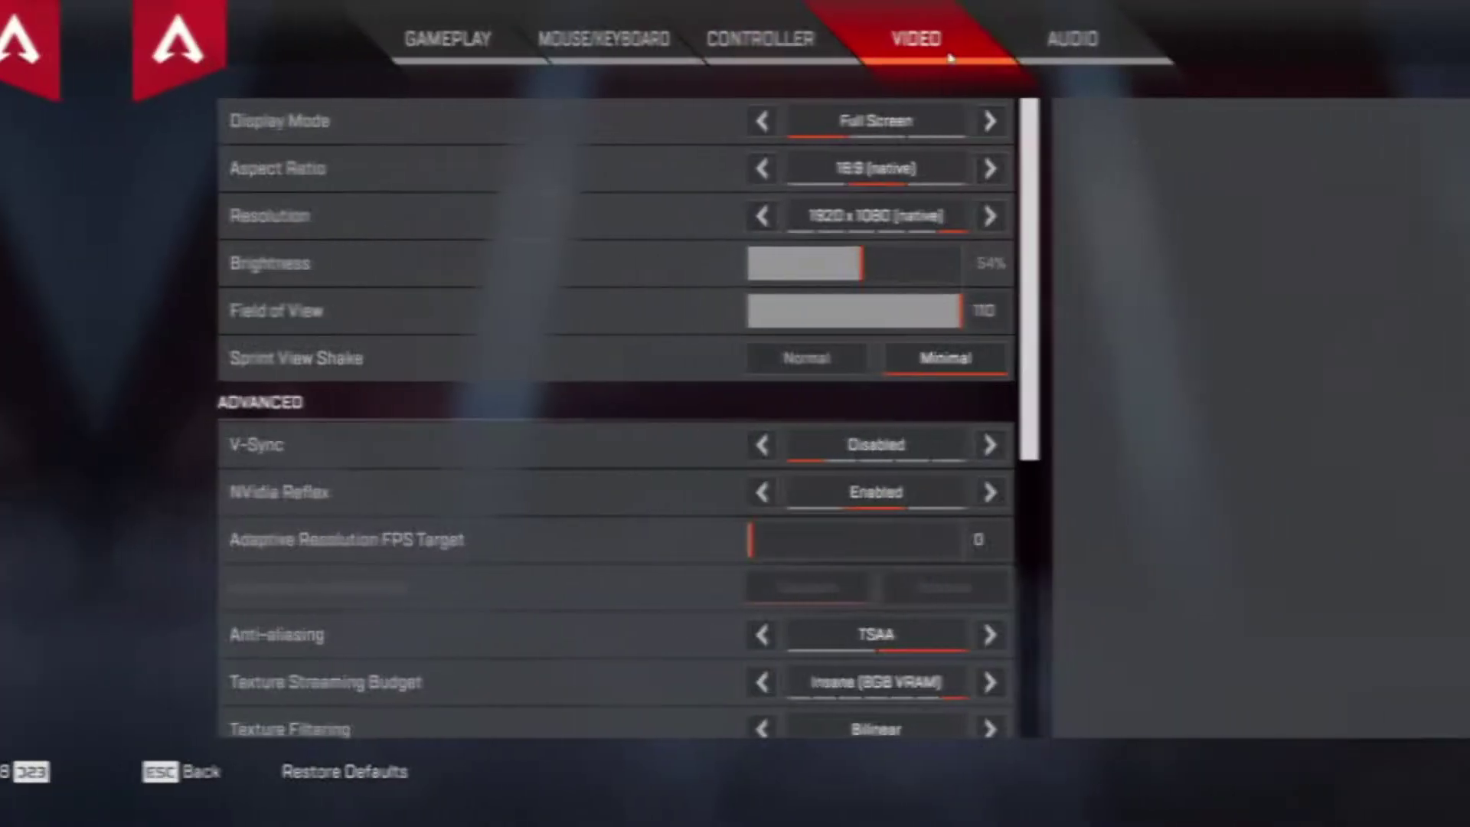
Adjust field of view, set Anisotropic 16X filtering, and raise ambient occlusion and sun shadows to High.
drag(861, 318, 826, 320)
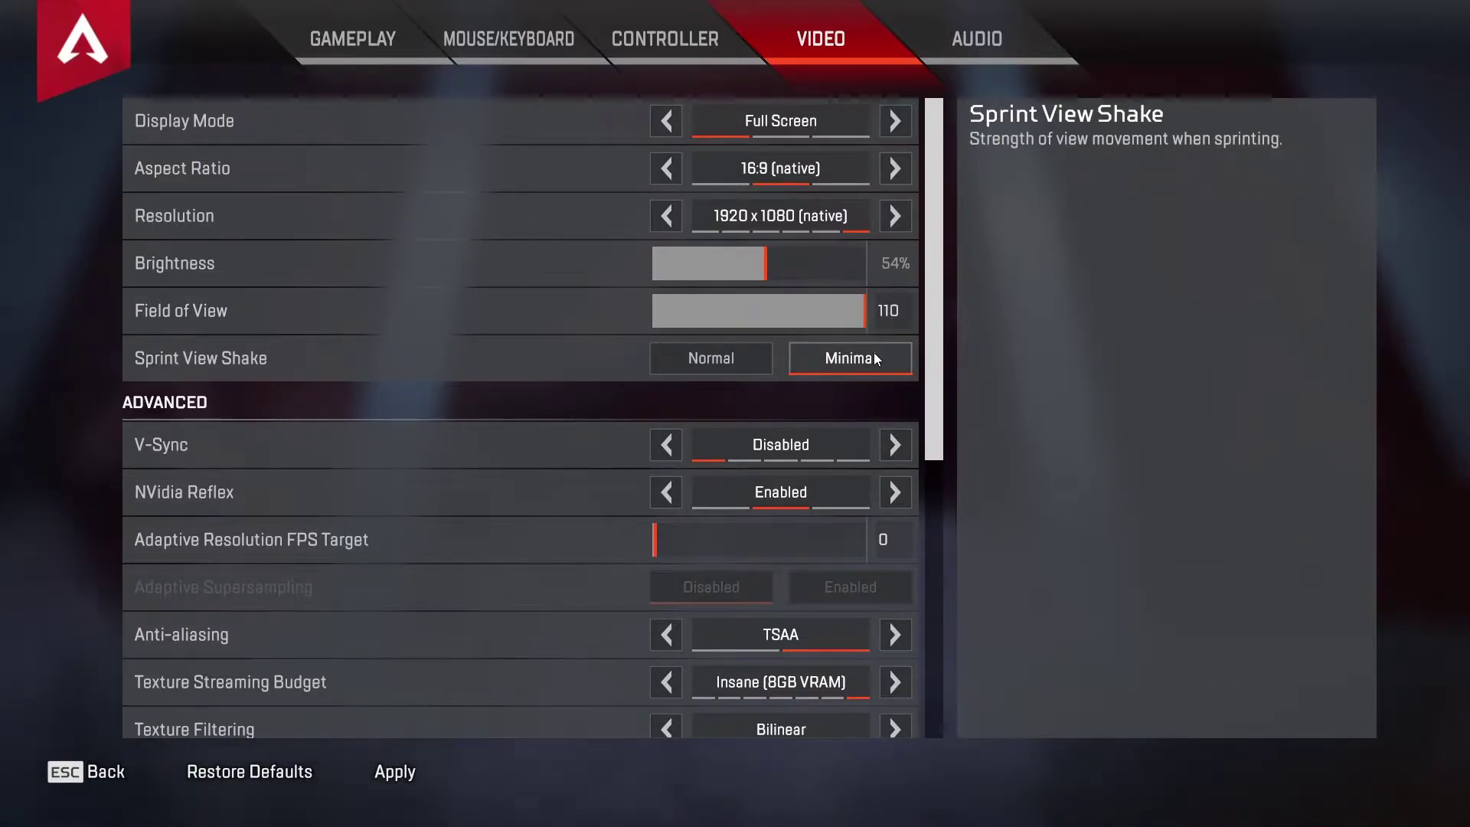
scroll(887, 496, down, 5)
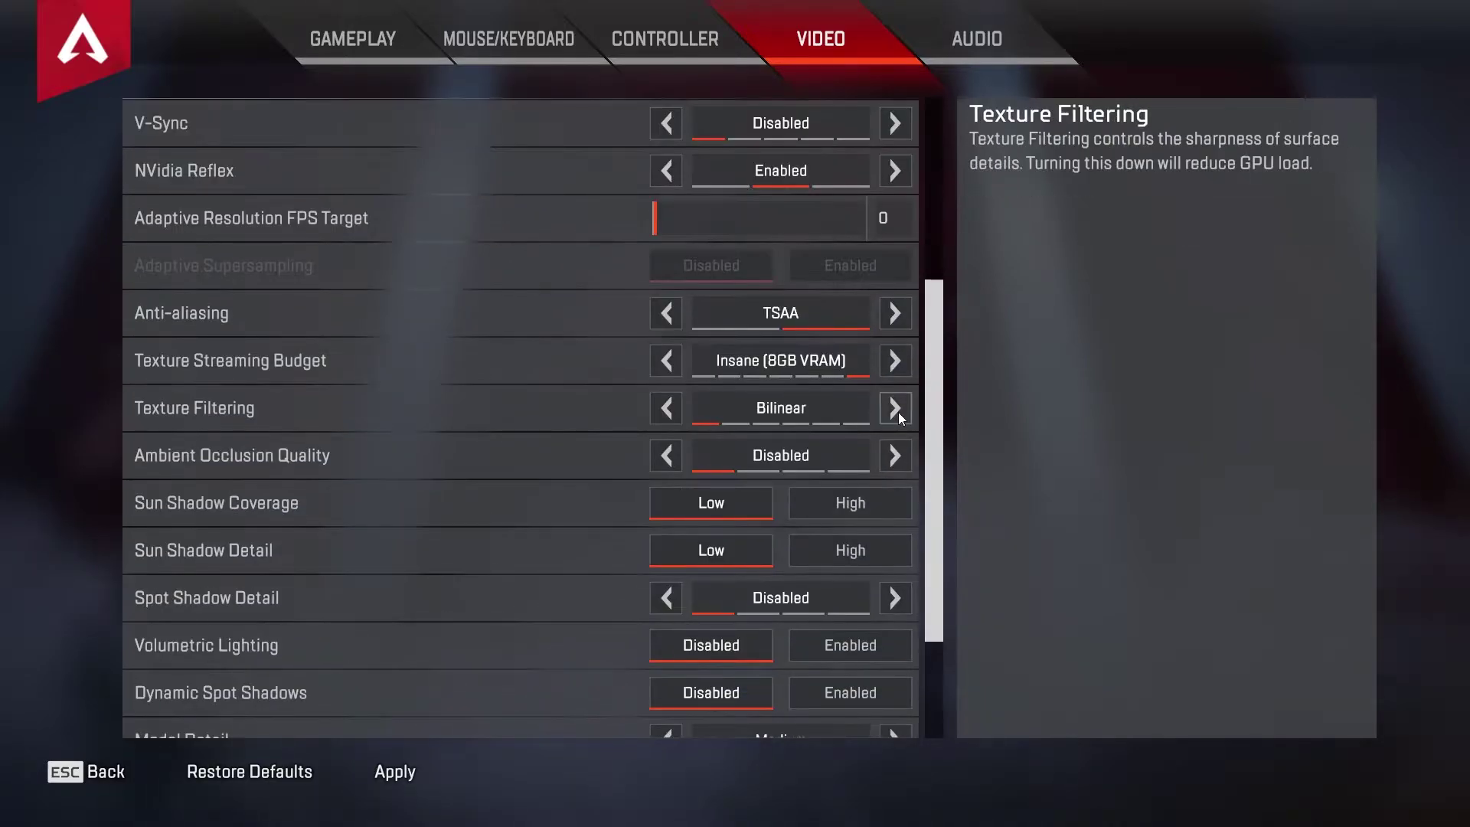
click(898, 415)
click(898, 414)
click(898, 415)
click(899, 414)
click(899, 414)
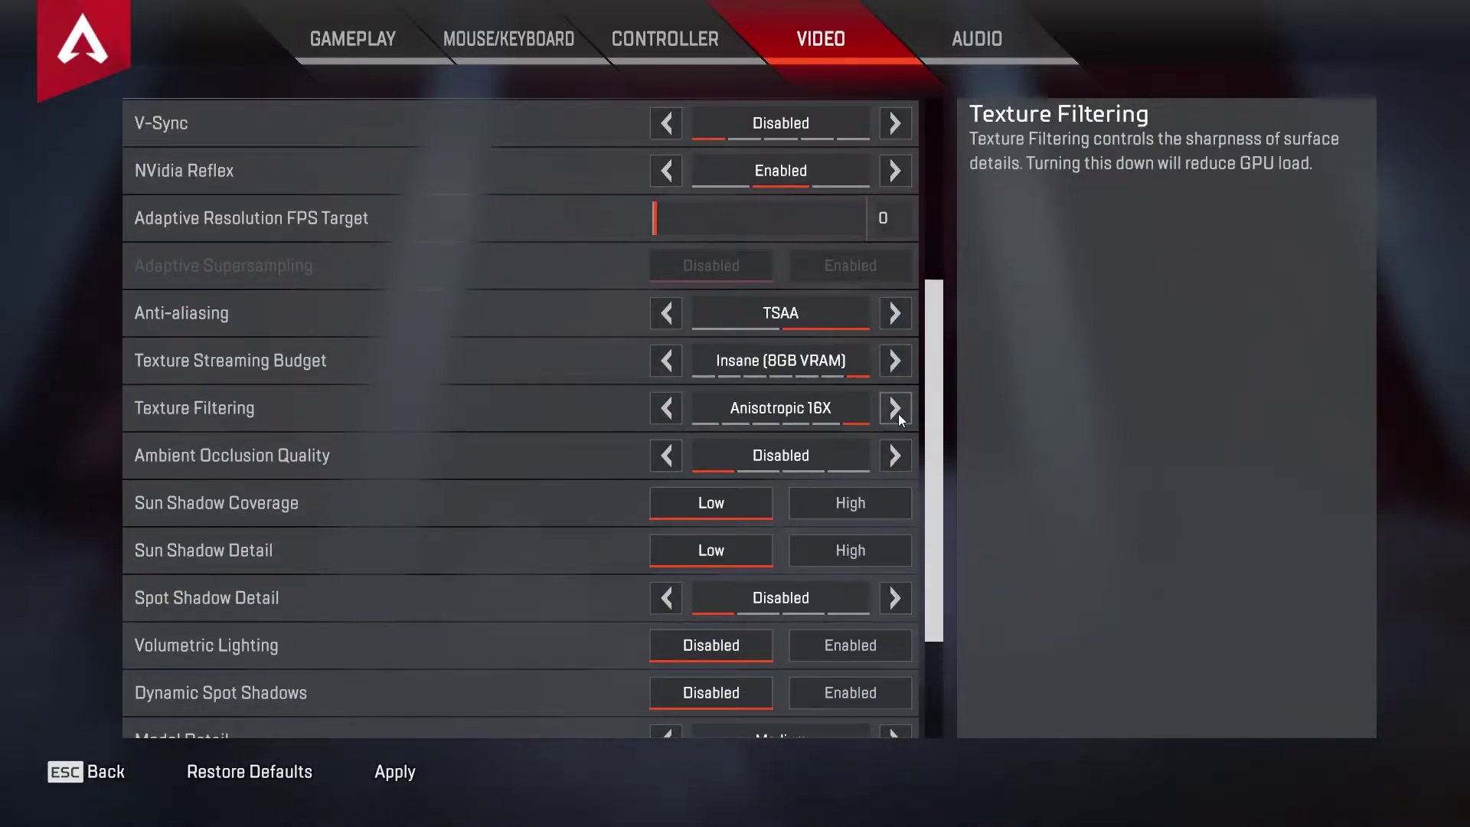
click(903, 457)
click(902, 457)
click(902, 458)
click(898, 499)
click(889, 548)
Set spot shadow detail to Very High, enable volumetric lighting and dynamic spot shadows, and set effects and impact marks to High.
click(903, 601)
click(903, 600)
click(903, 600)
scroll(903, 600, down, 1)
click(903, 600)
click(894, 641)
scroll(891, 624, down, 2)
click(894, 605)
click(898, 631)
scroll(893, 644, down, 1)
click(890, 663)
click(891, 663)
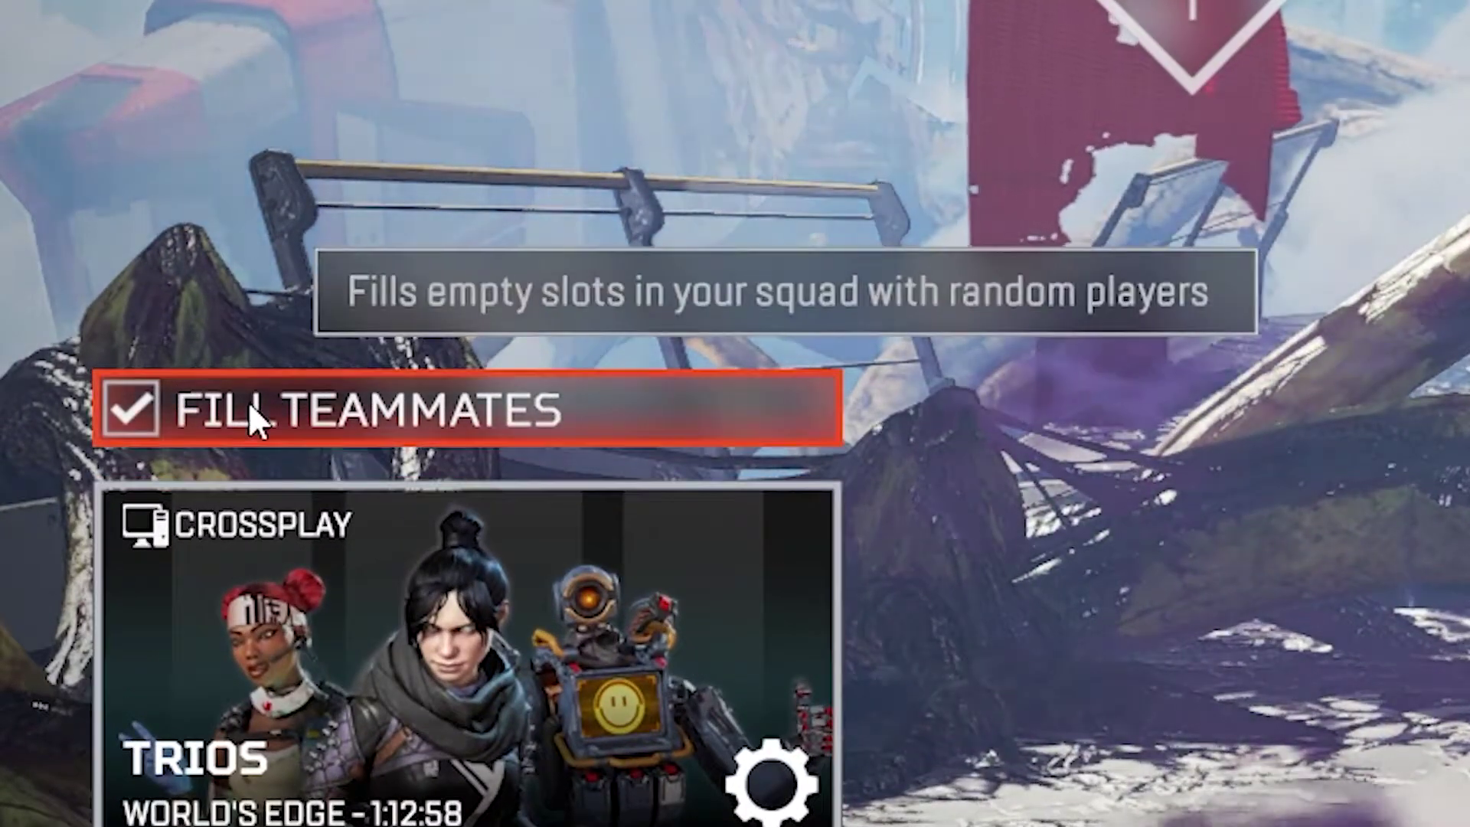
Turn off Fill Teammates for the squad.
click(224, 426)
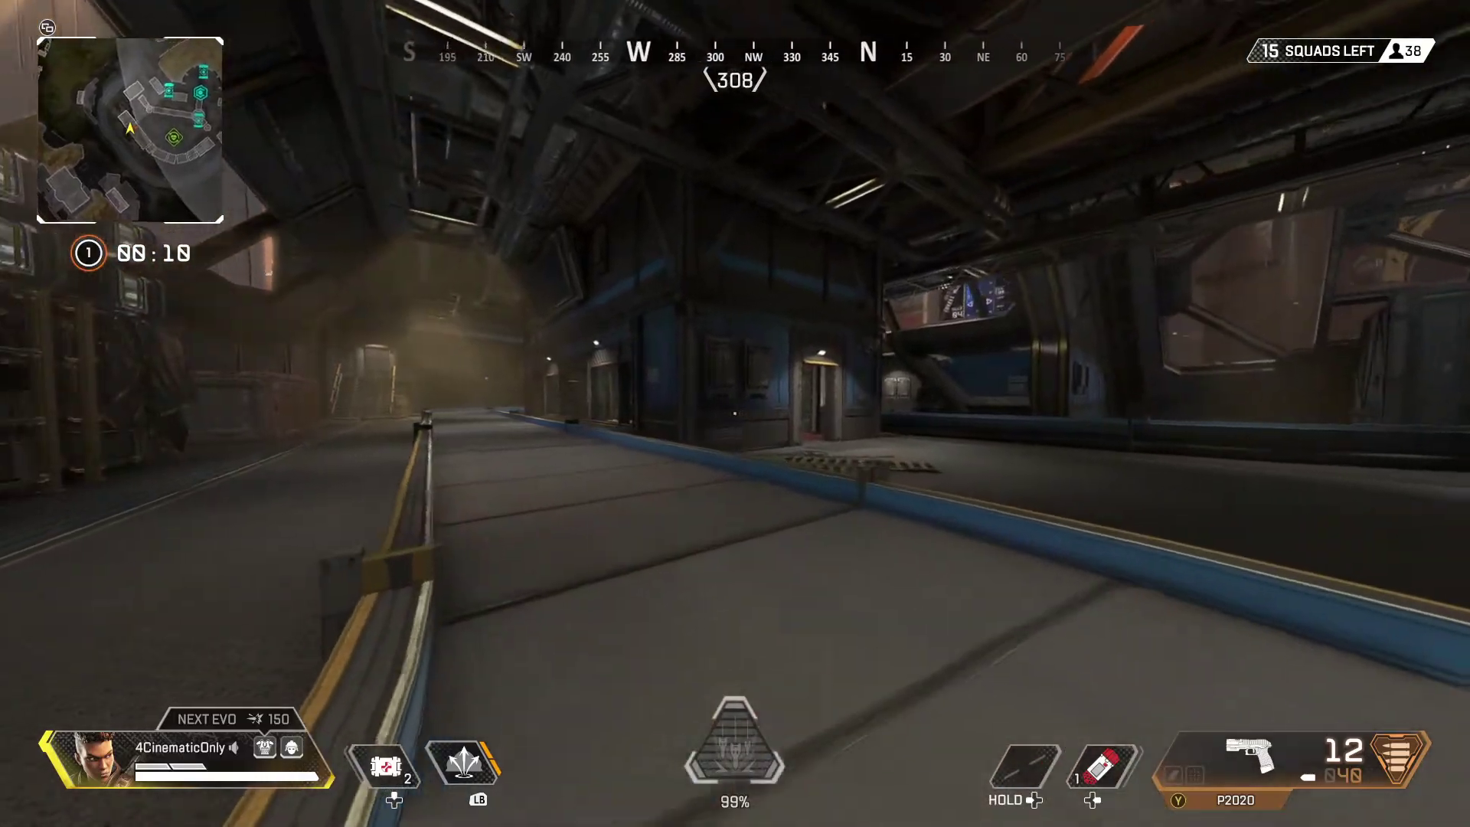
Run forward down the hangar corridor, turning left as the ring timer runs out.
key(w)
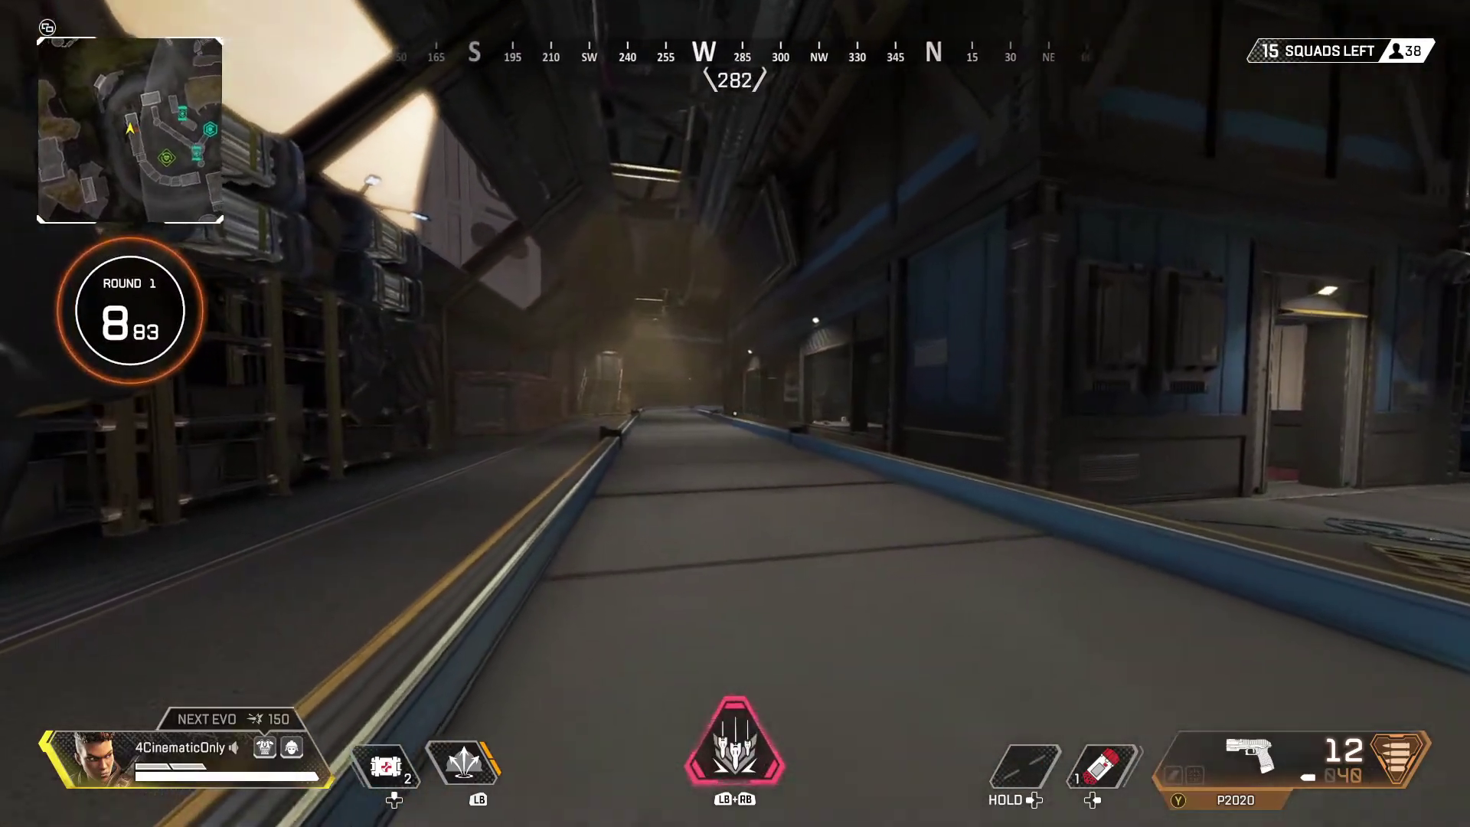
key(w)
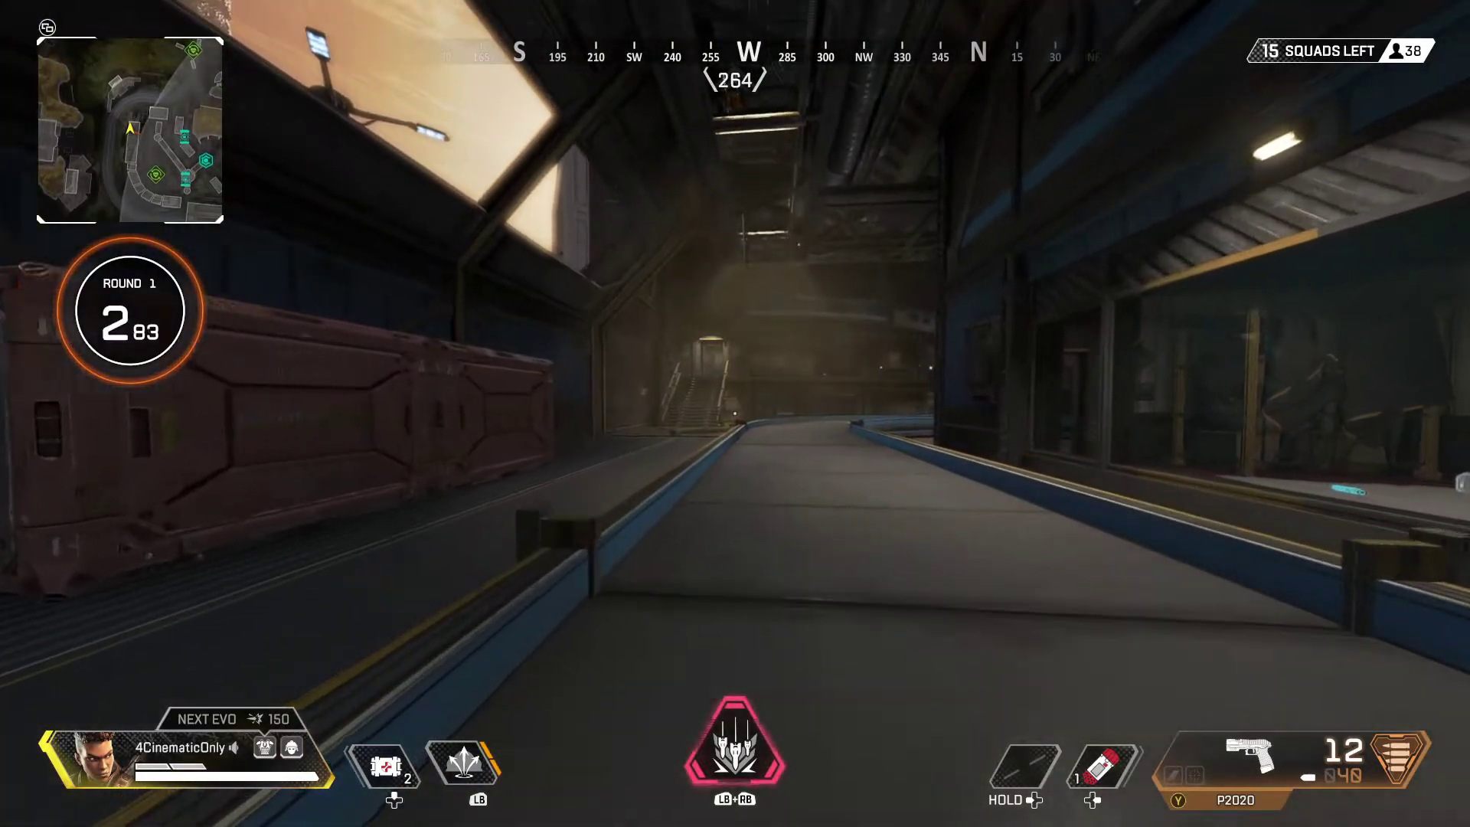
Advance past the white sheets and cross the hangar, turning repeatedly with the P2020.
key(w)
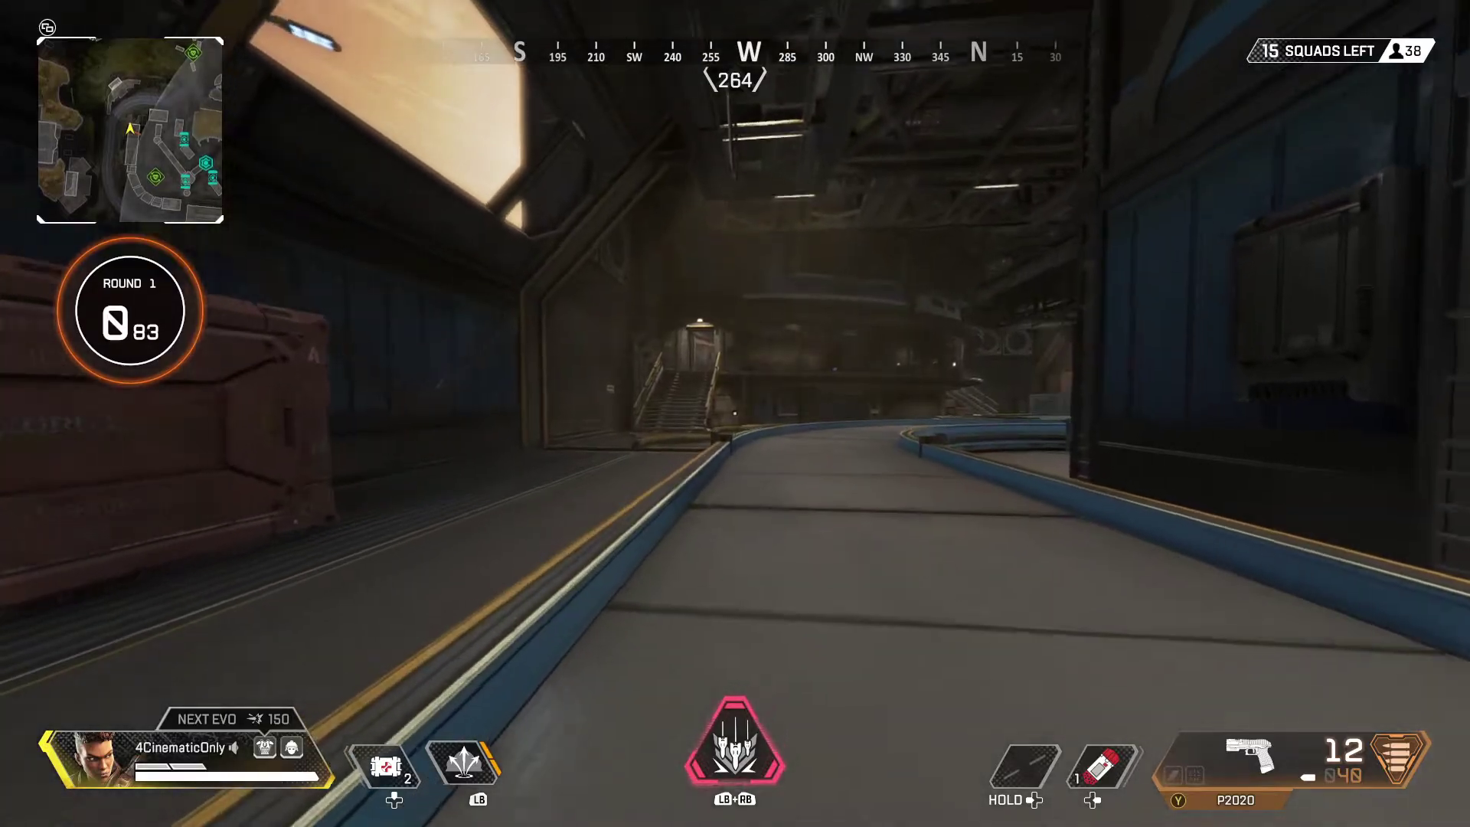
key(w)
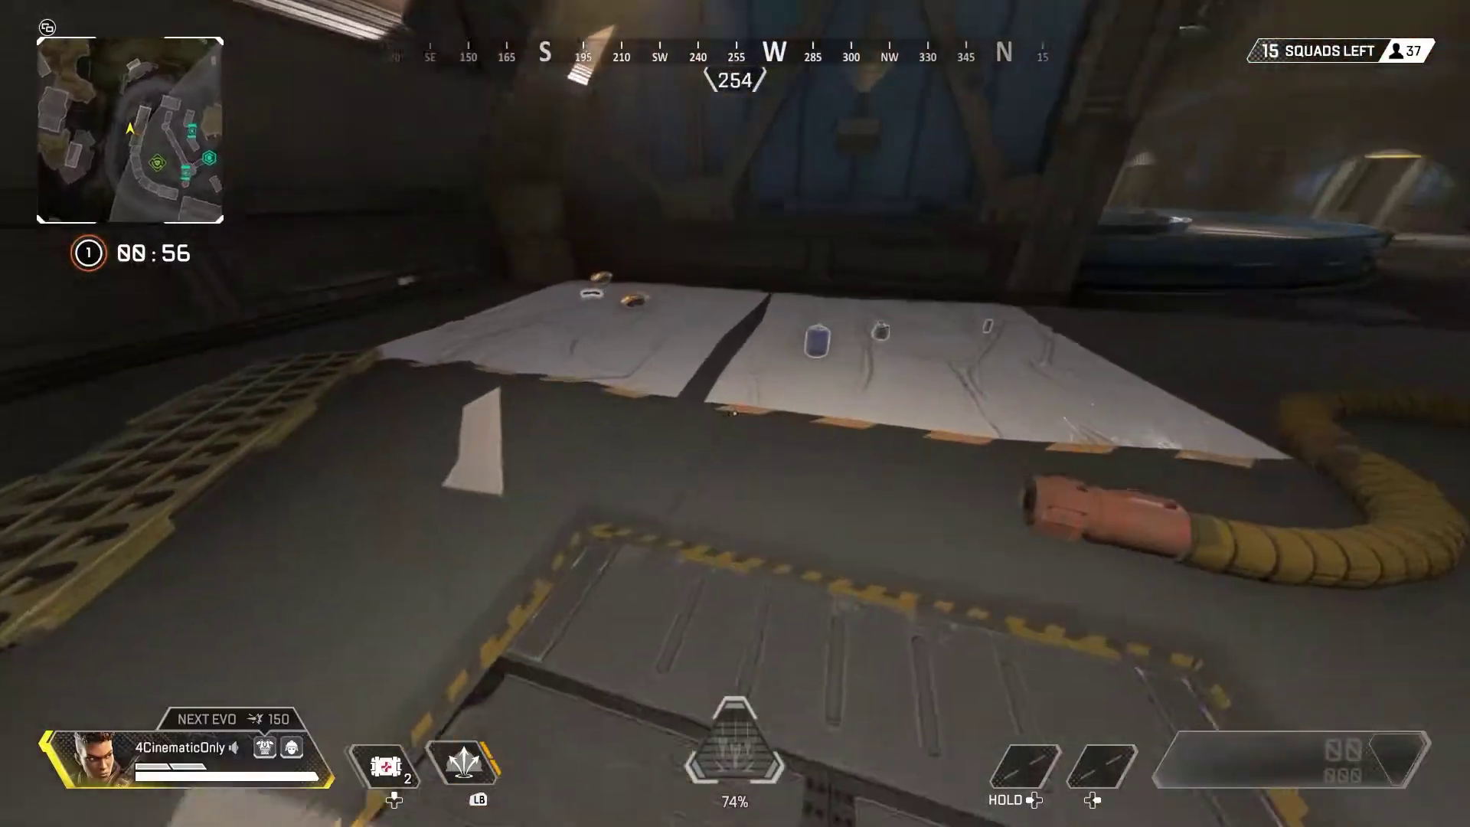
key(w)
key(w)
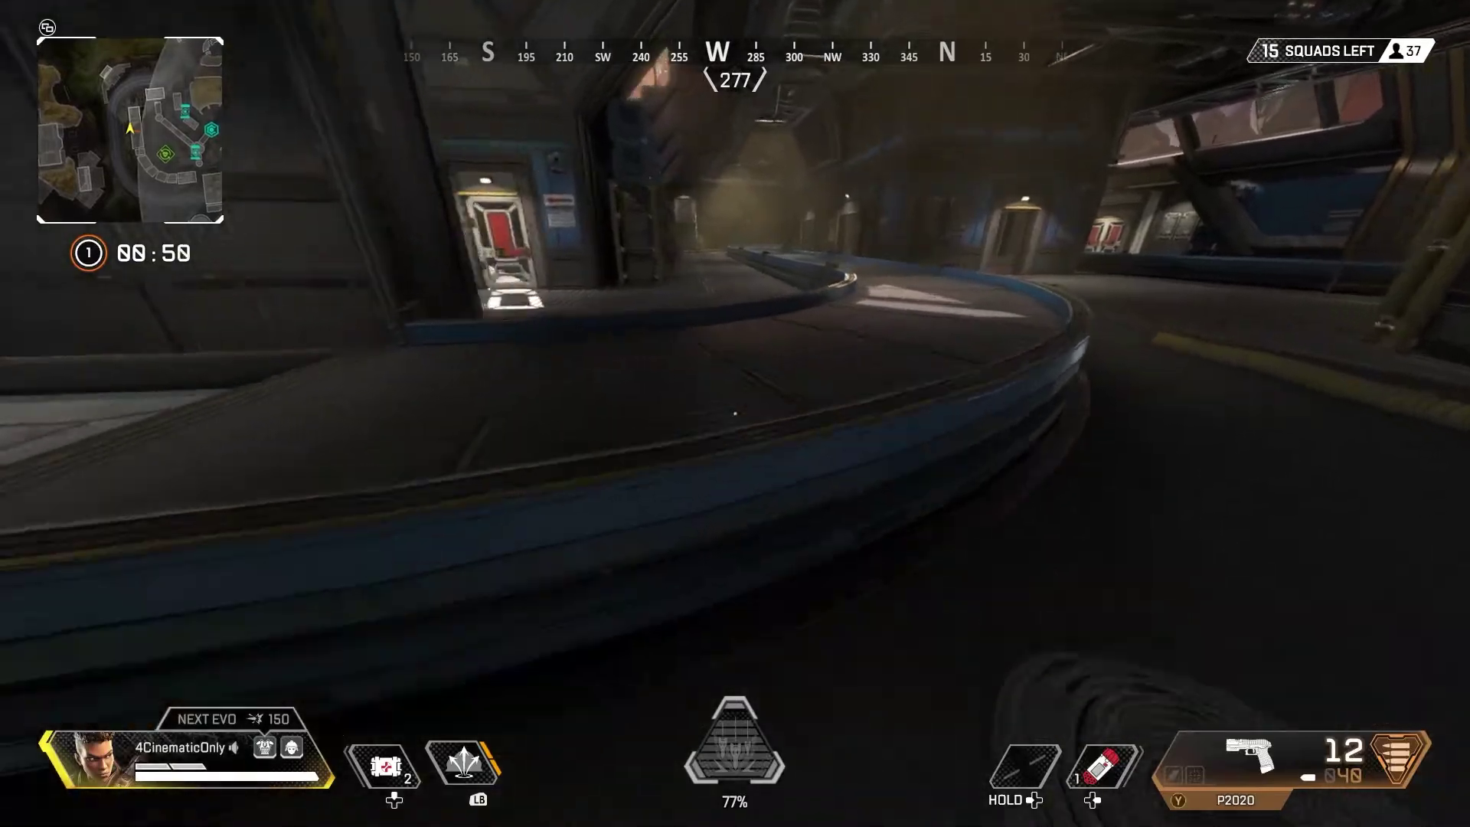
key(w)
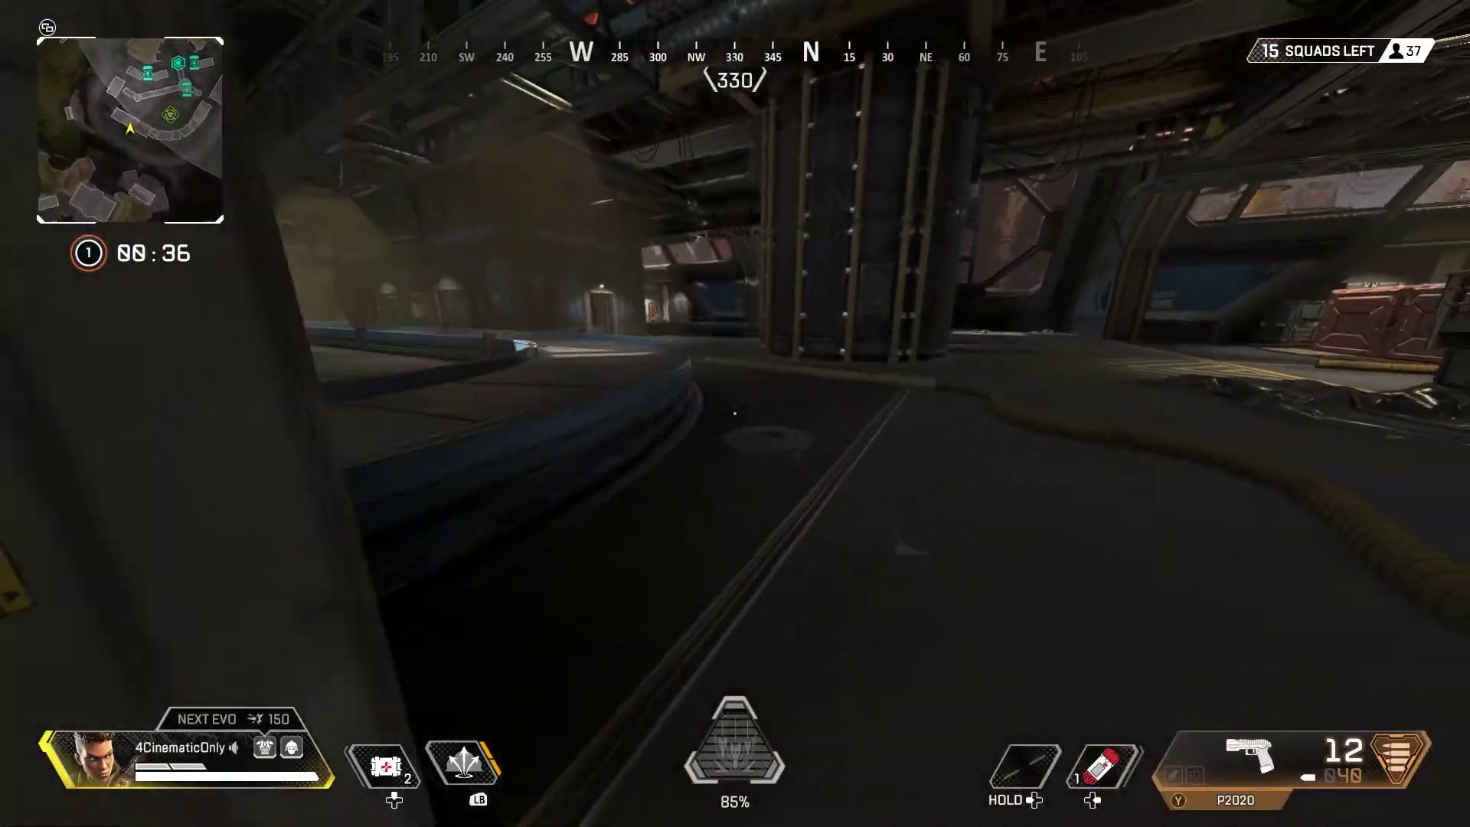
key(w)
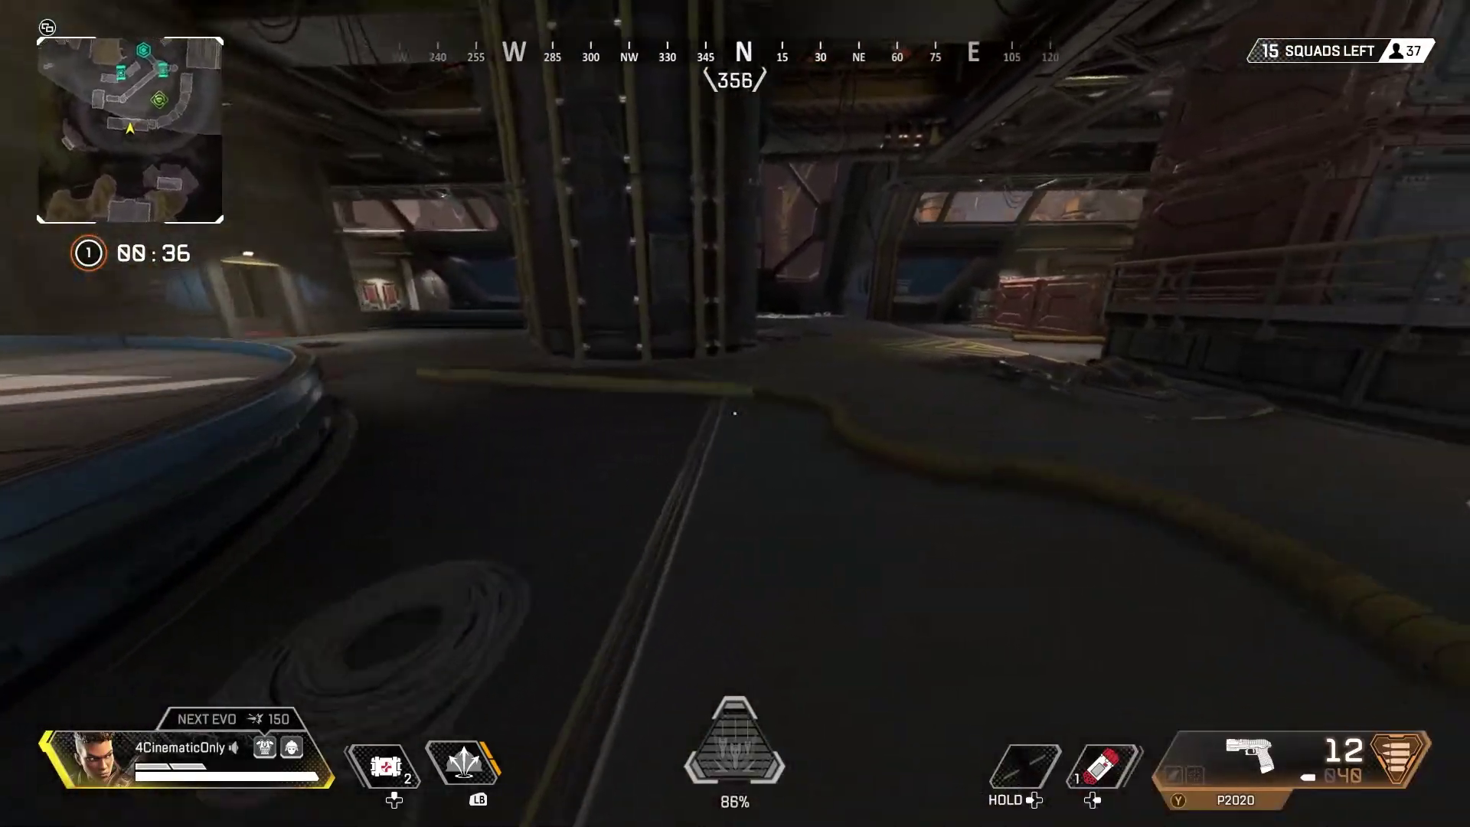
key(w)
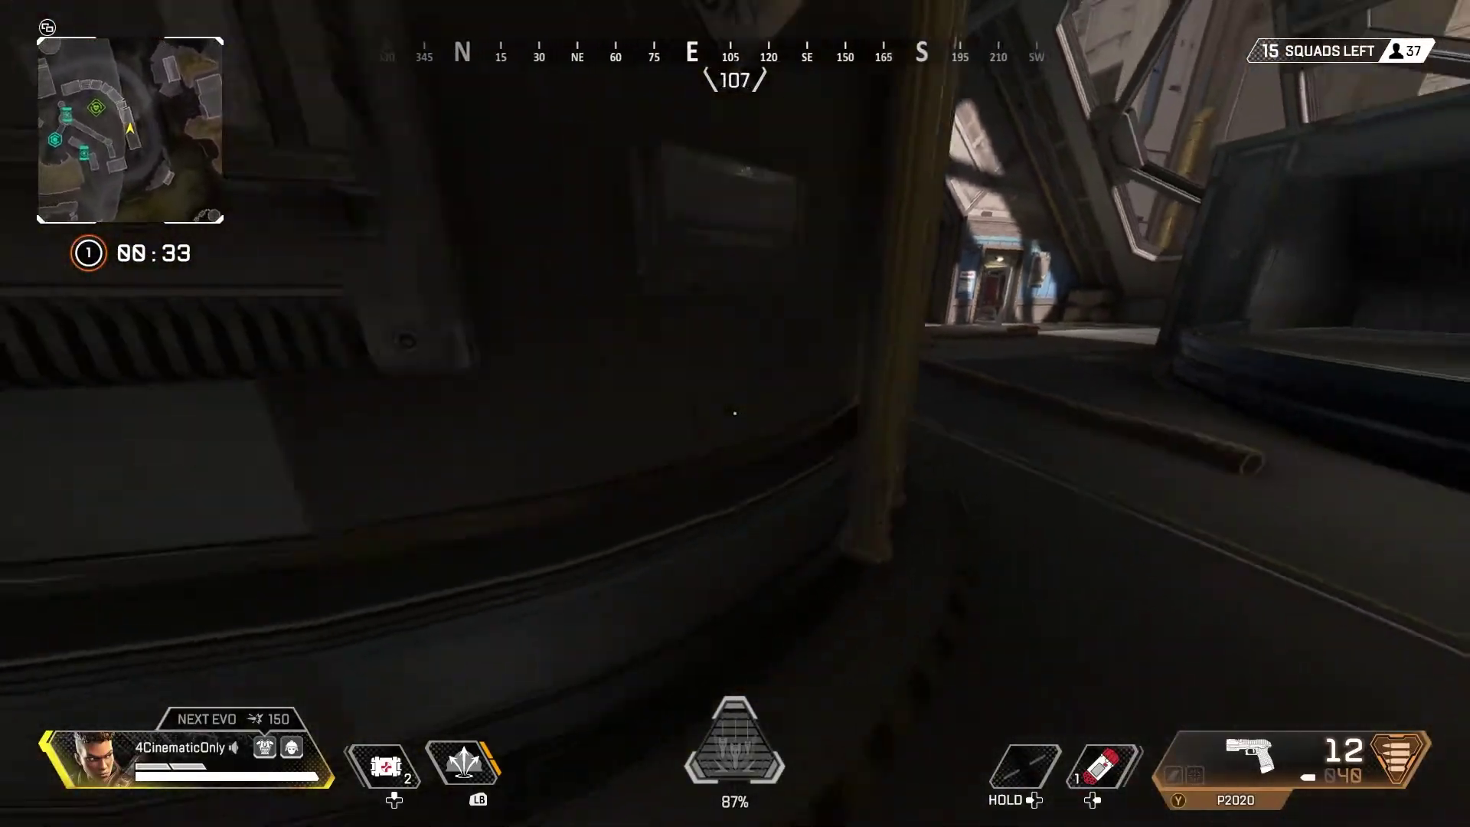
key(w)
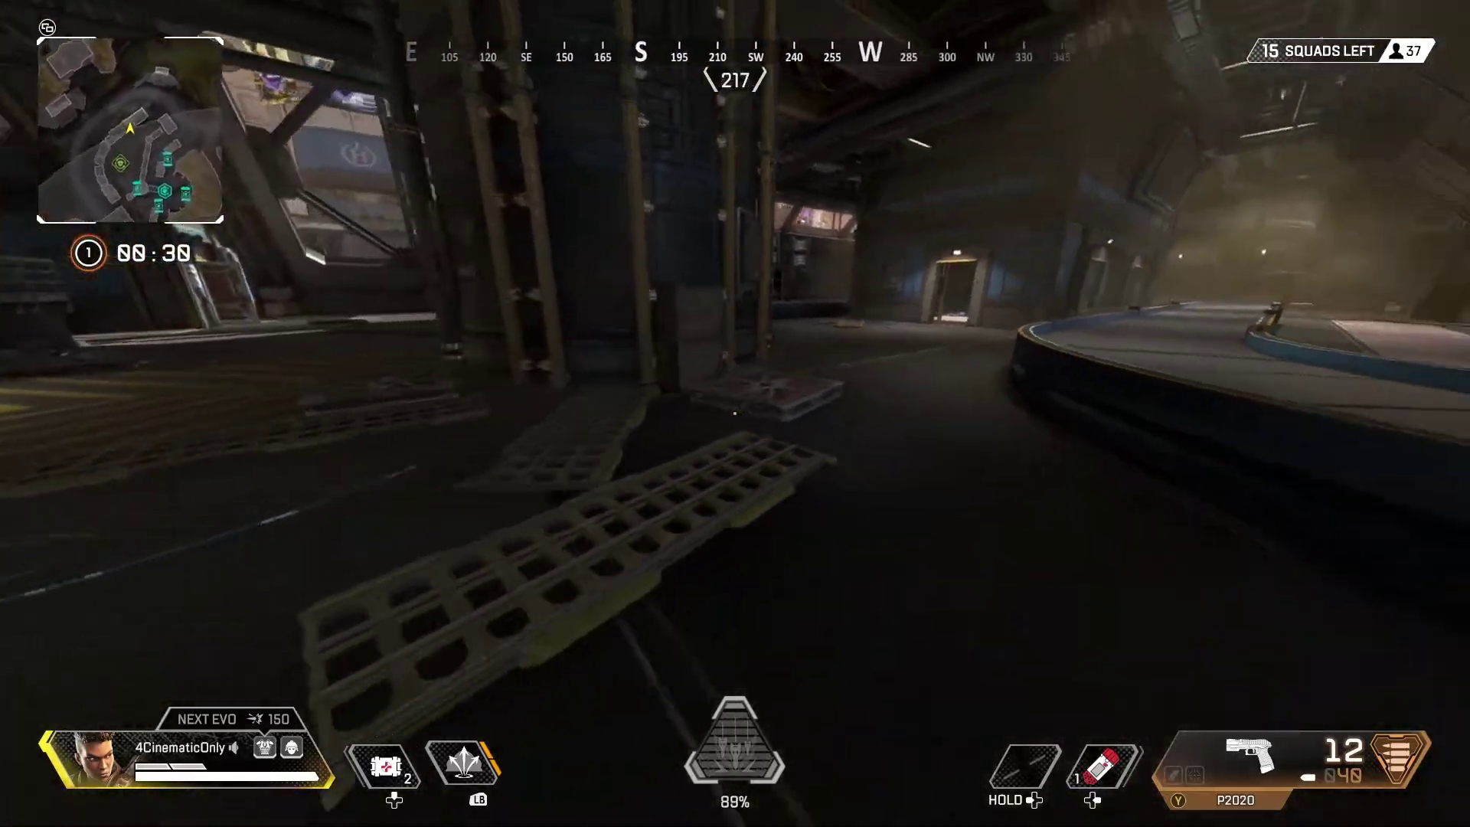
key(w)
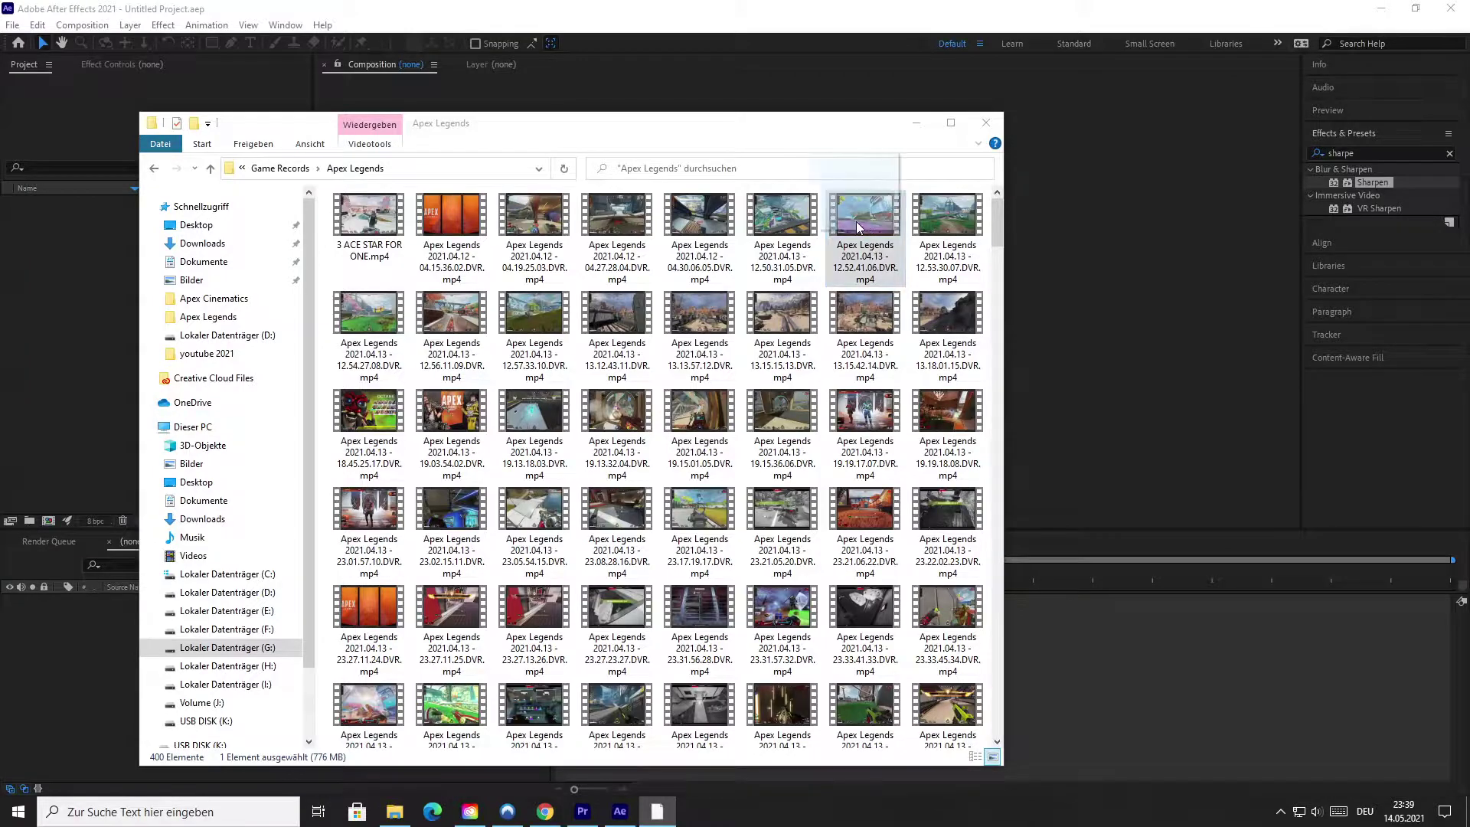
Import the gameplay clip, make a composition from it, and set the work area from 0:54 to 1:00.
drag(856, 222, 85, 281)
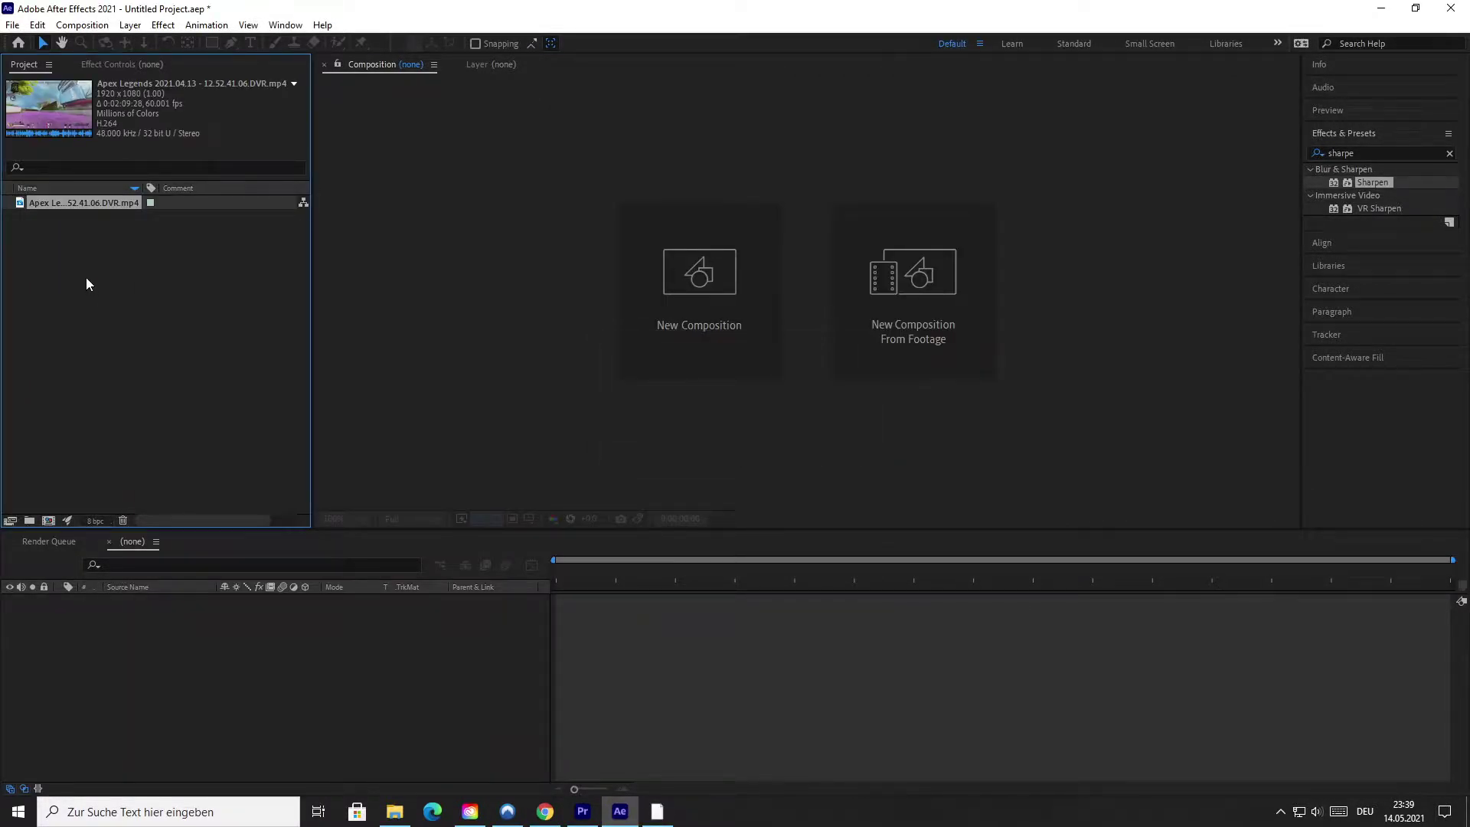
drag(84, 202, 54, 520)
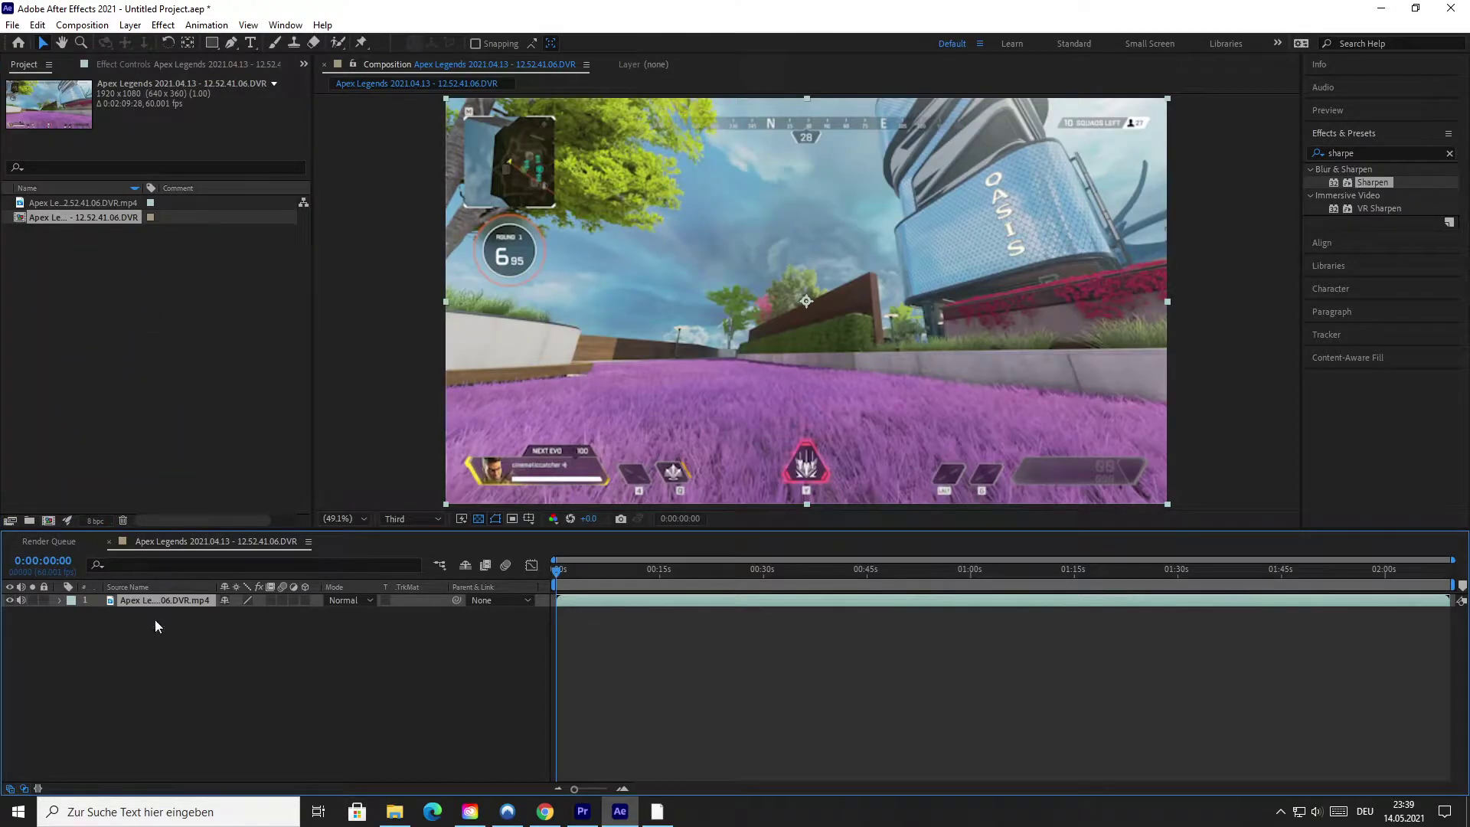
drag(556, 571, 936, 525)
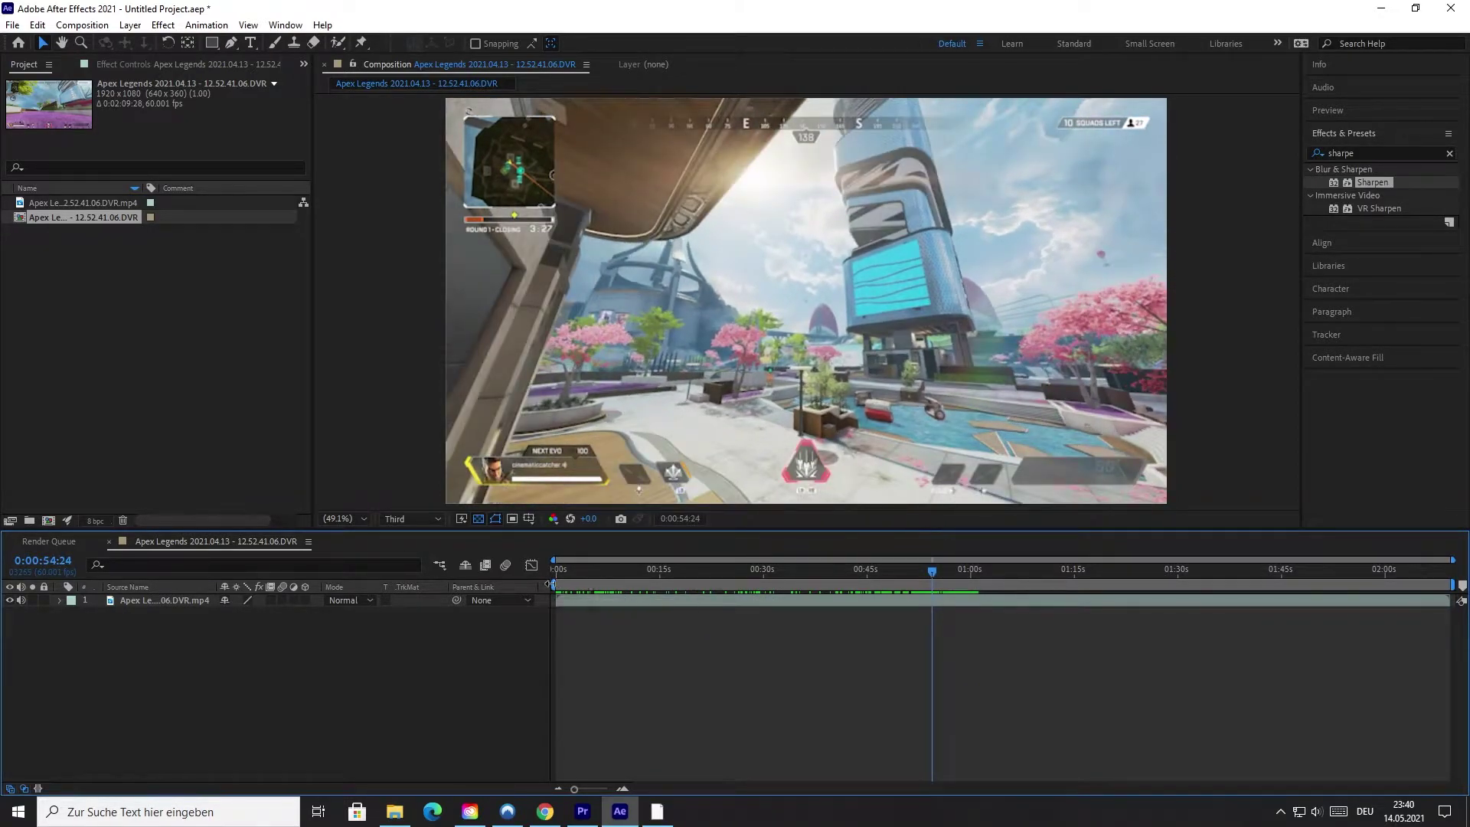
drag(563, 584, 927, 577)
key(space)
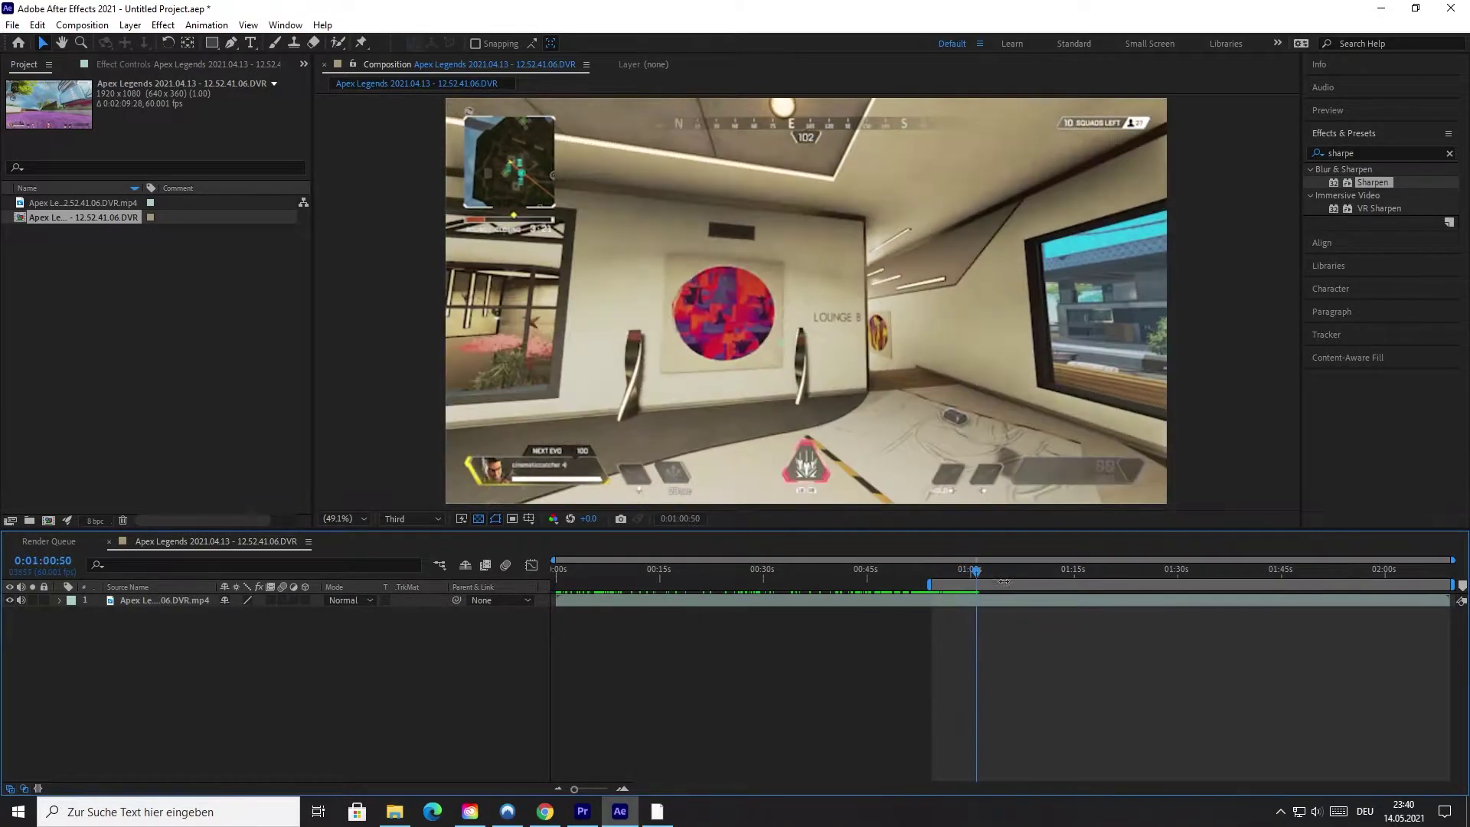
drag(1455, 586, 976, 585)
right_click(952, 583)
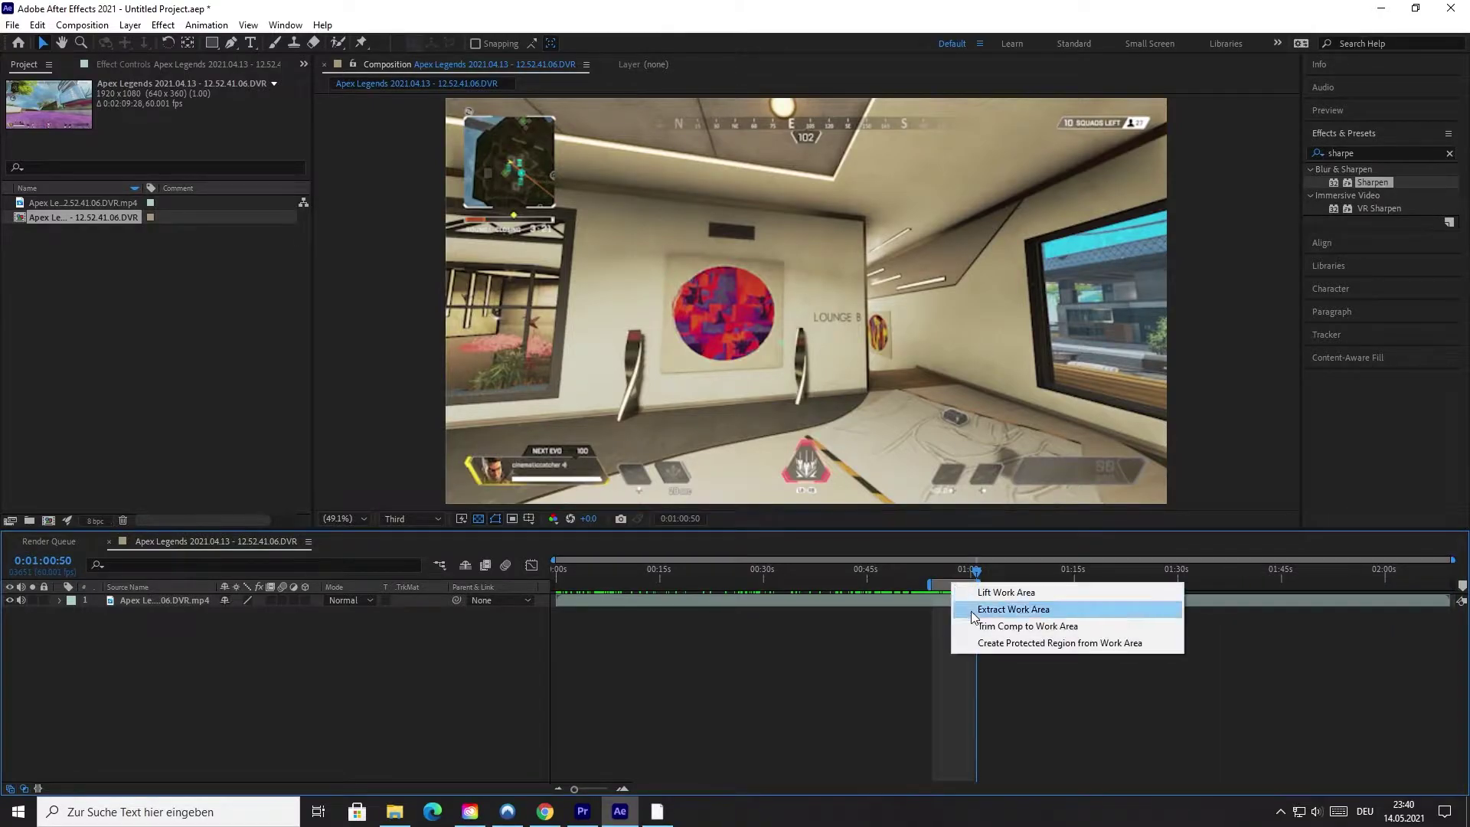
Trim the composition to the work area and scale the gameplay layer to 137%.
click(993, 627)
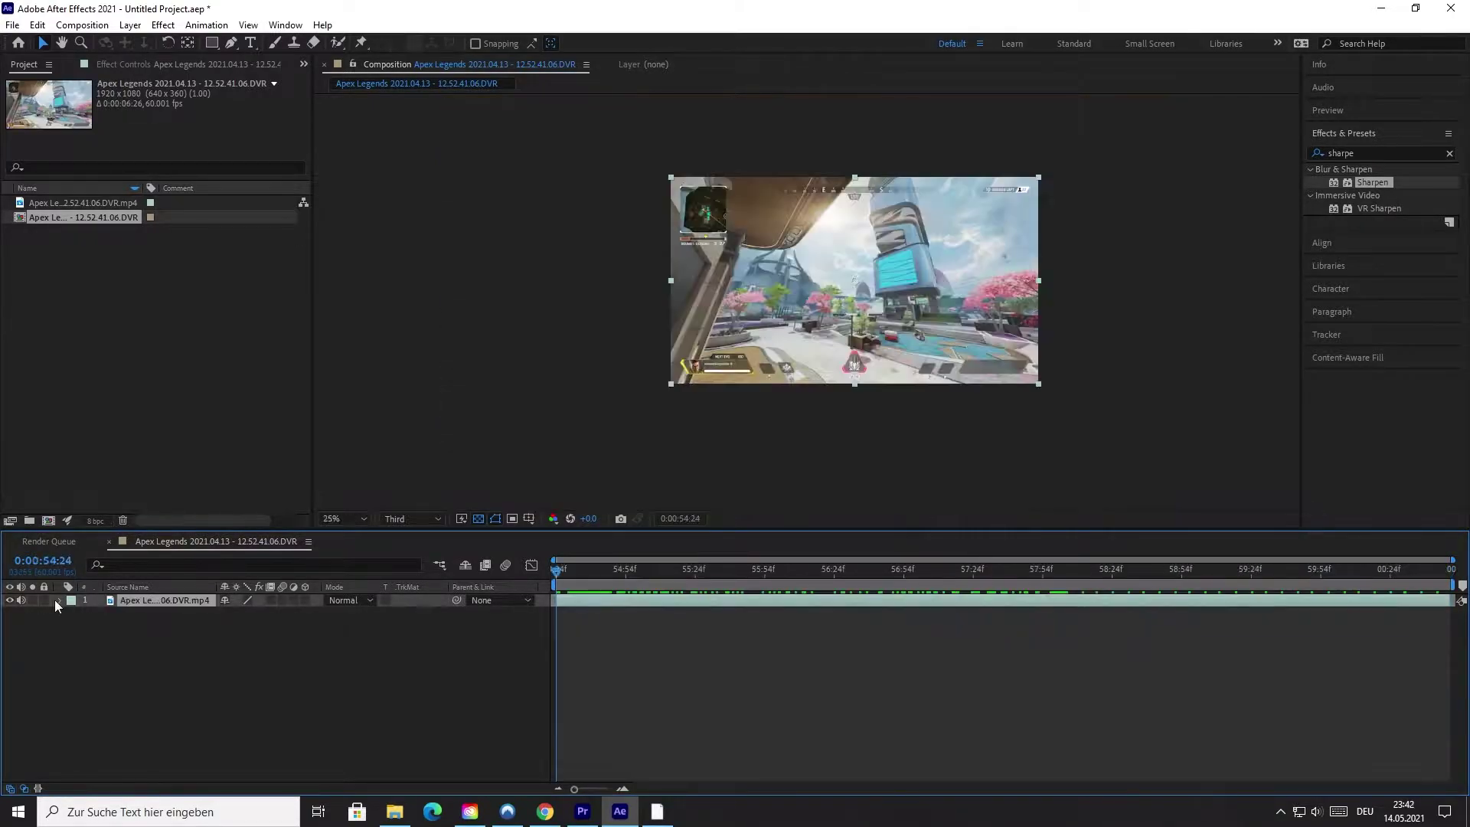
click(59, 600)
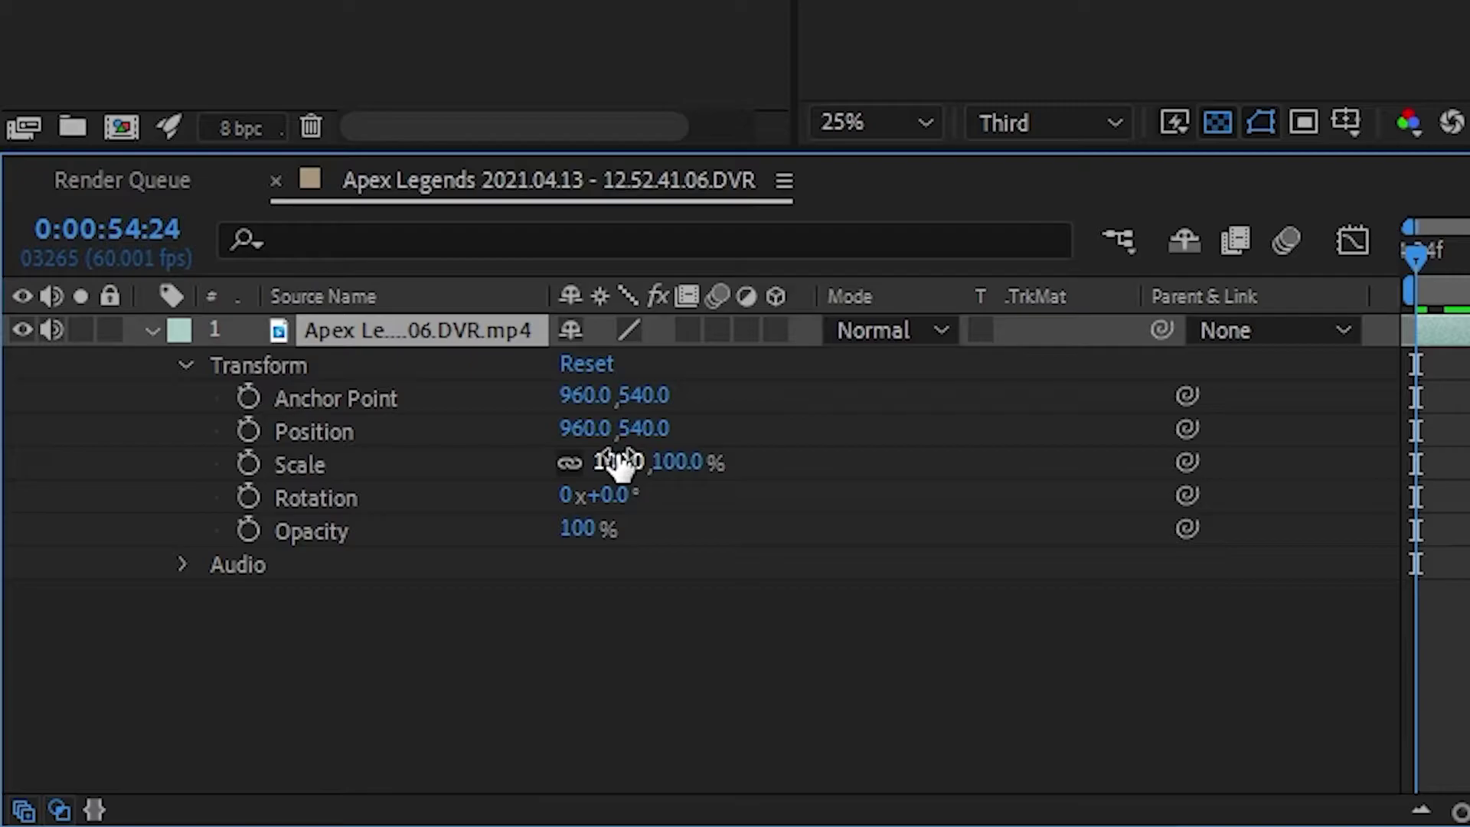
click(619, 462)
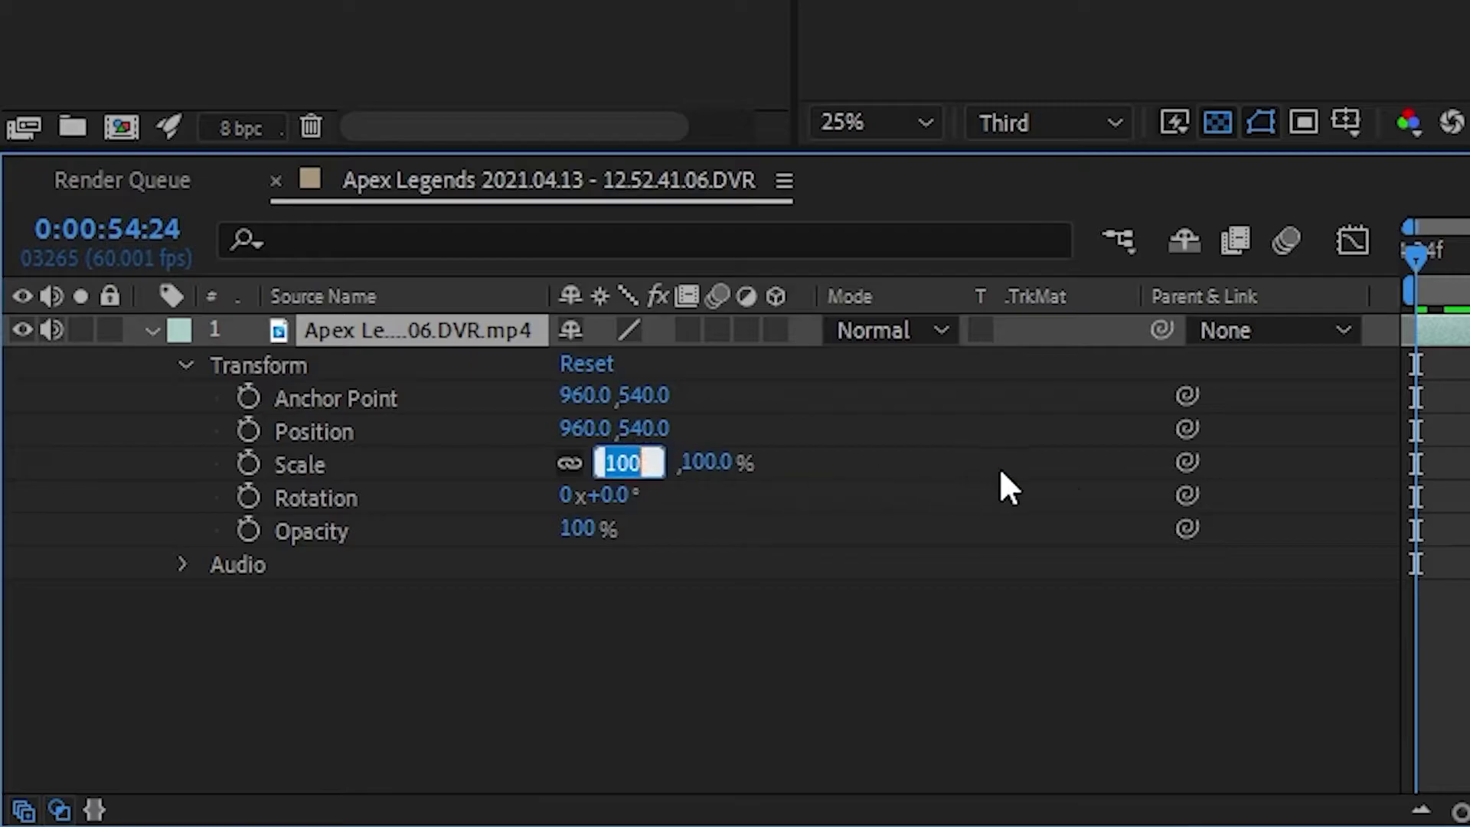
text(137)
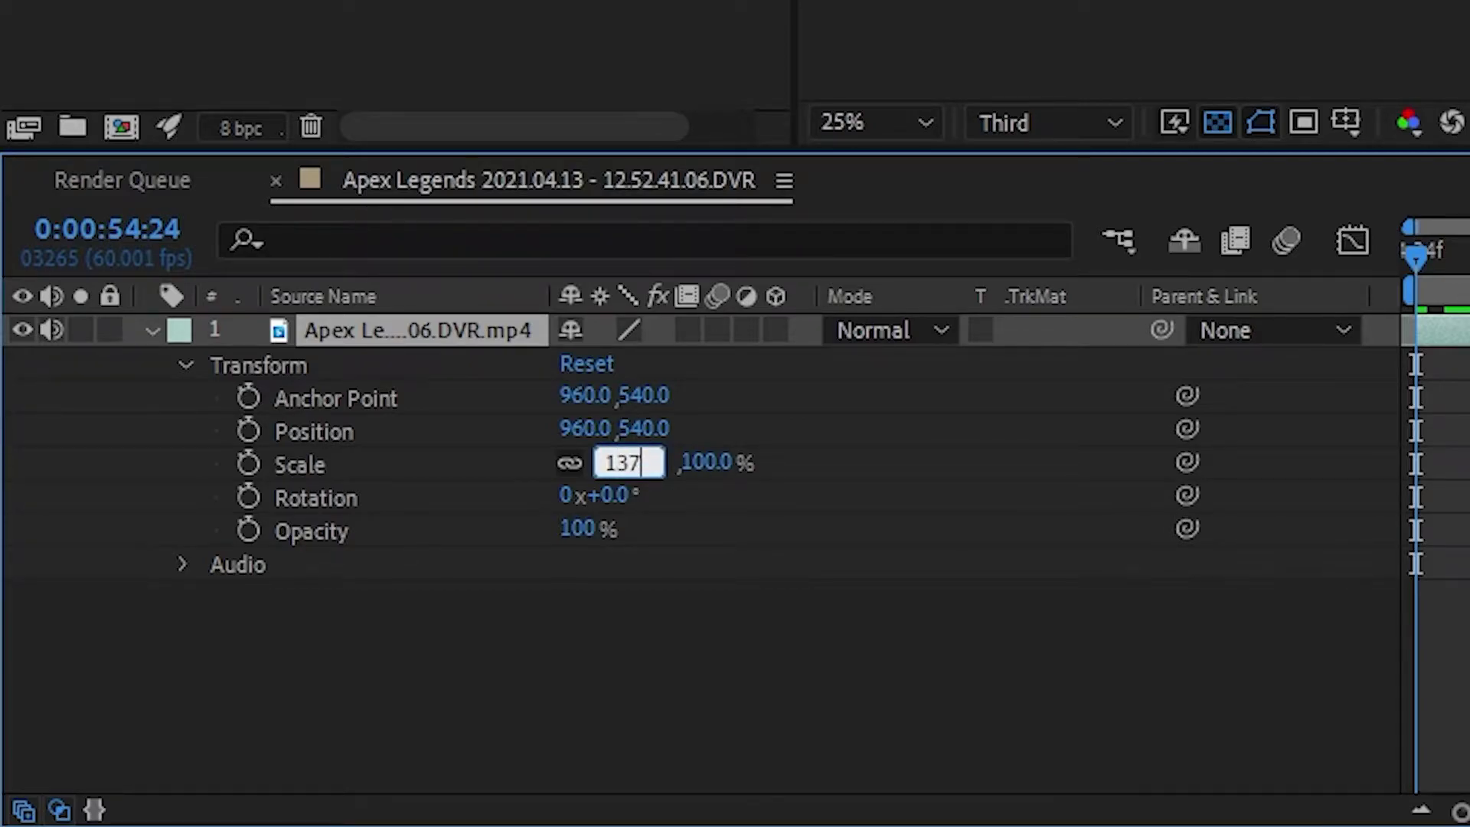
key(Return)
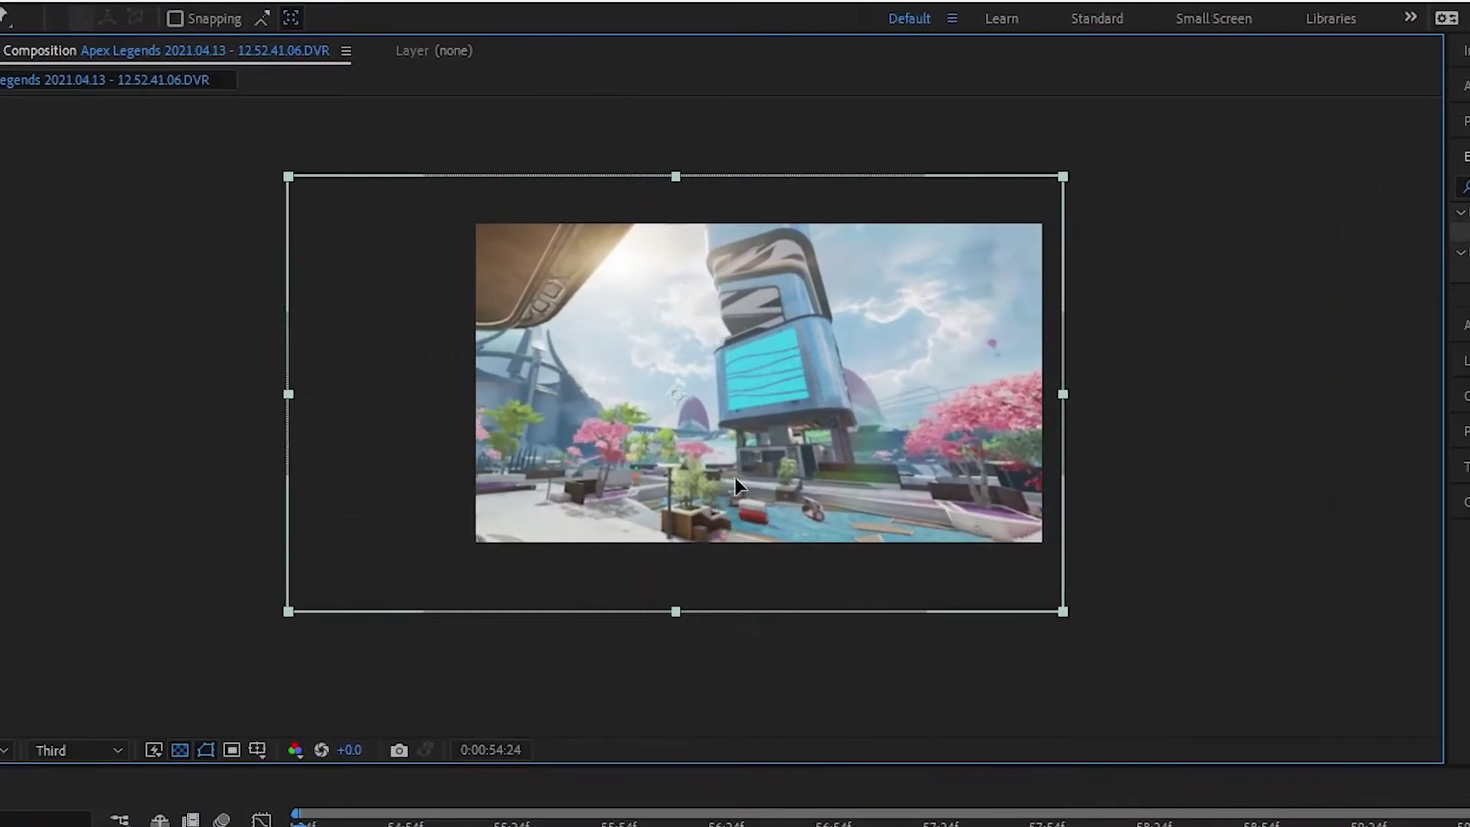
Nudge the enlarged footage in the viewer to reframe the shot.
mouse_move(736, 478)
mouse_down()
mouse_move(816, 473)
mouse_move(732, 477)
mouse_move(737, 463)
mouse_move(737, 475)
mouse_up()
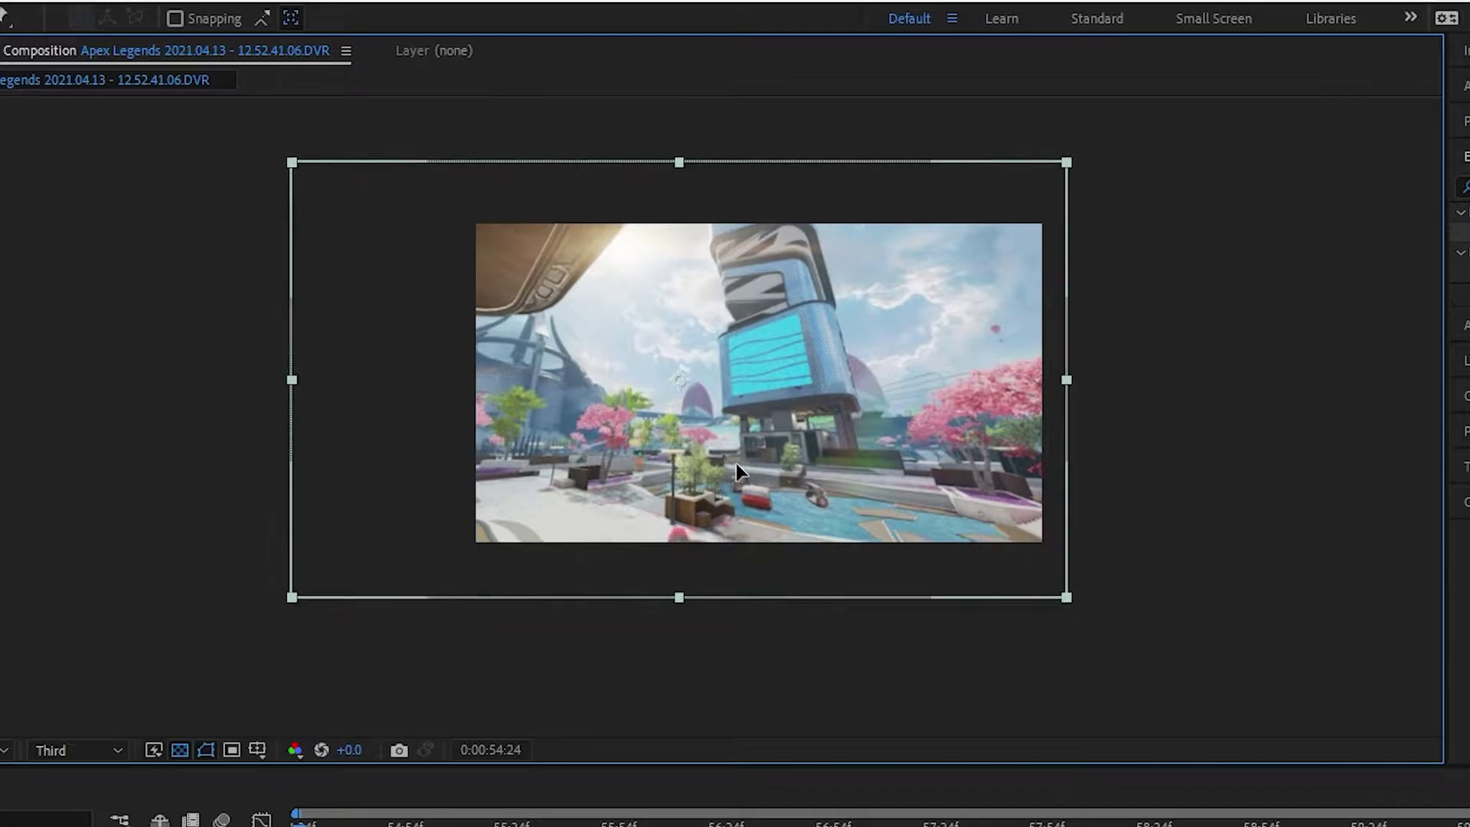
scroll(556, 456, up, 4)
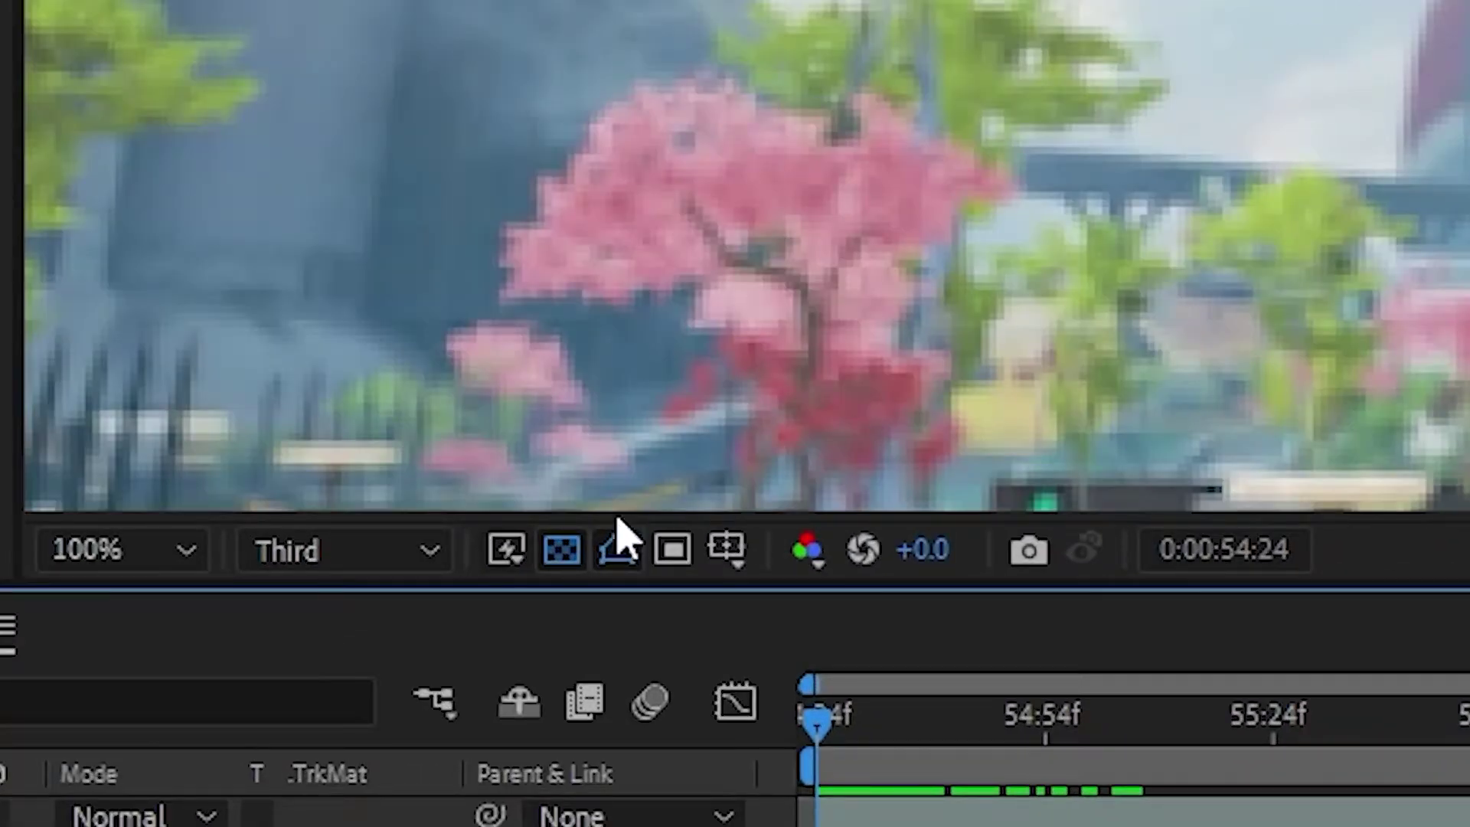
click(399, 545)
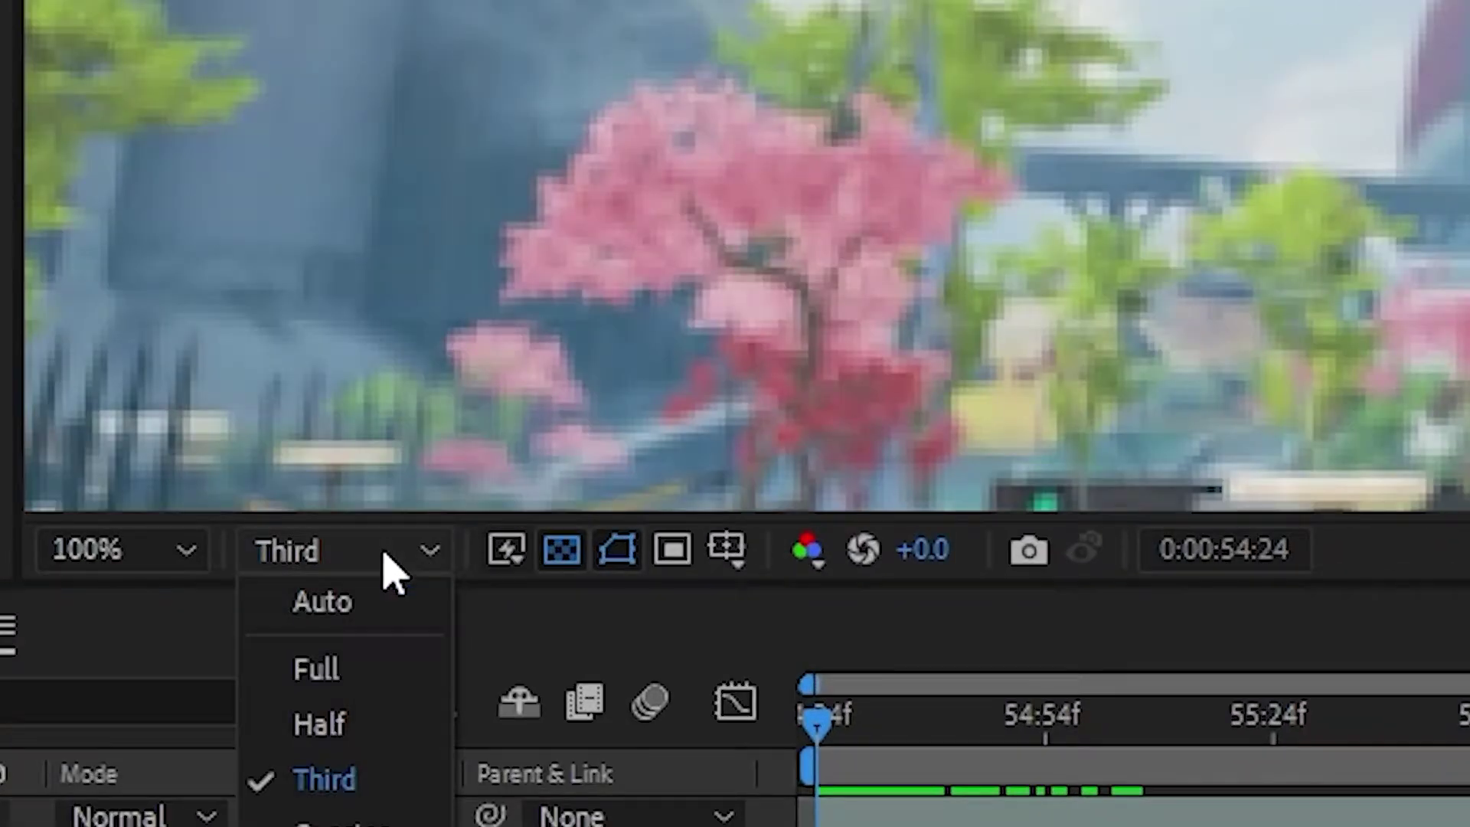
Set the preview to Full resolution and apply CC Simple Wire Removal to the footage.
click(375, 668)
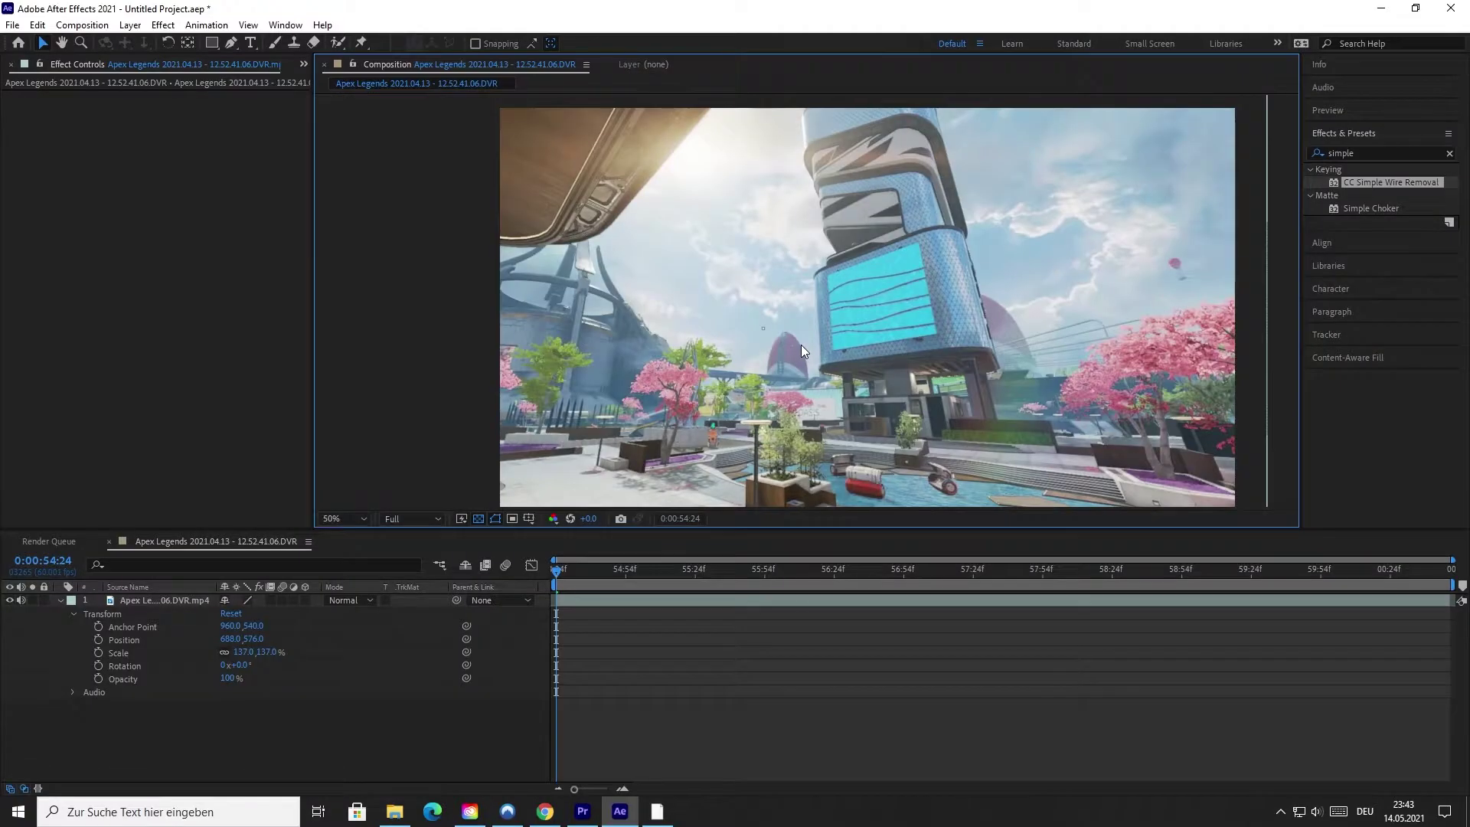
scroll(801, 345, up, 2)
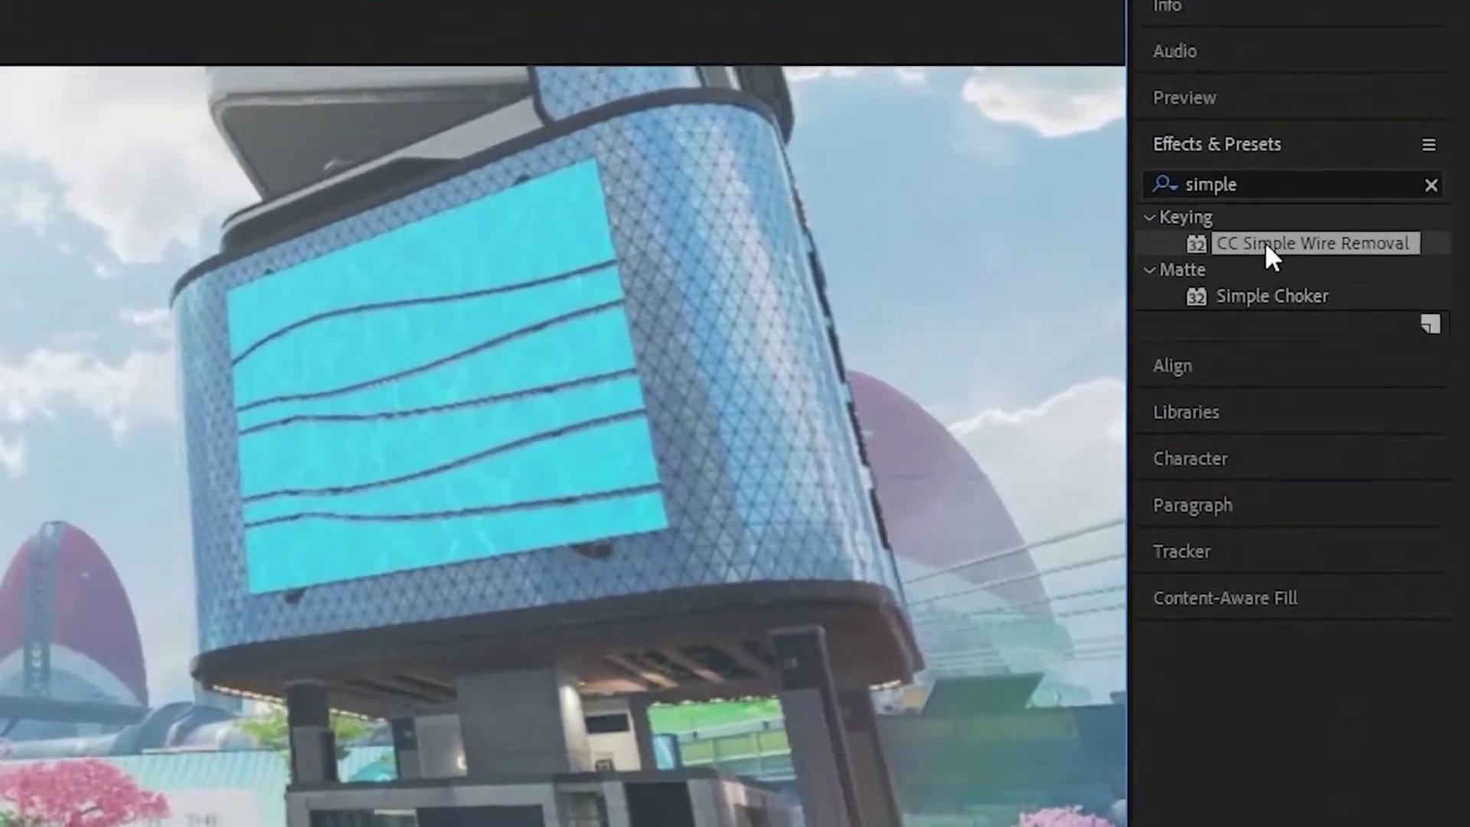
drag(1354, 184, 1267, 208)
drag(939, 348, 936, 349)
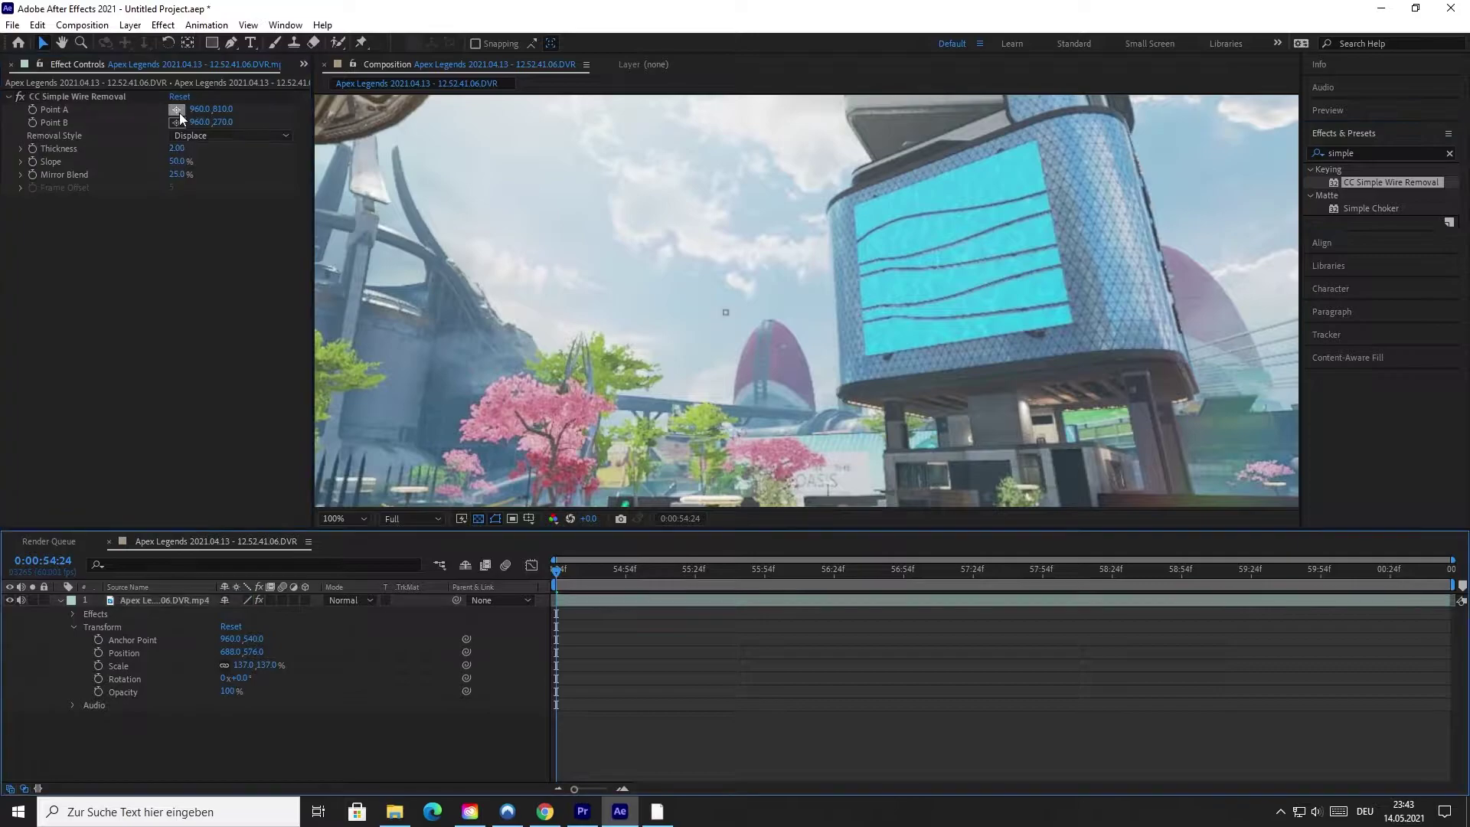
Place wire removal Point A and Point B on either side of the crosshair.
click(177, 110)
click(710, 313)
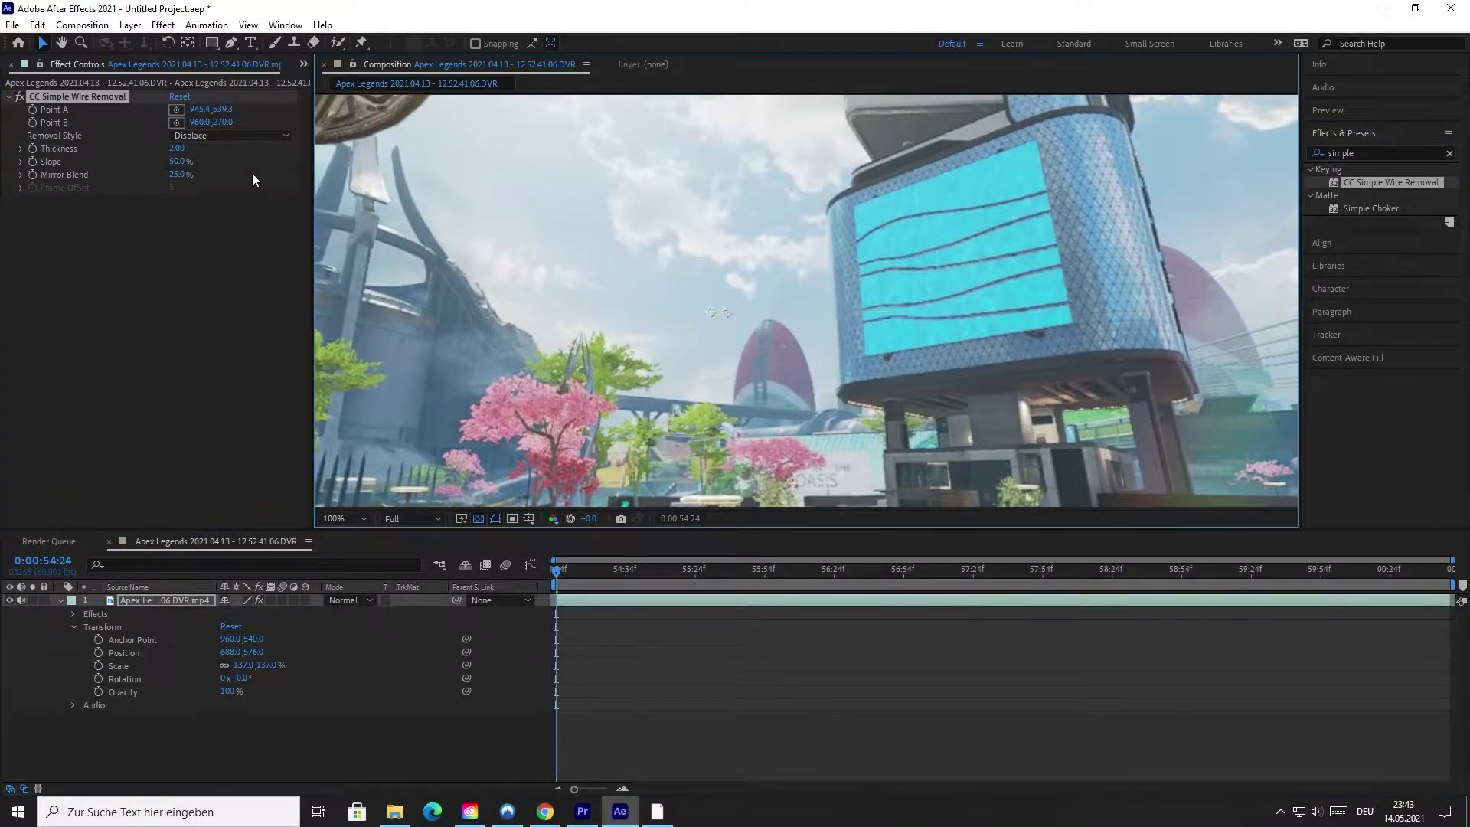
click(177, 122)
click(732, 313)
click(710, 617)
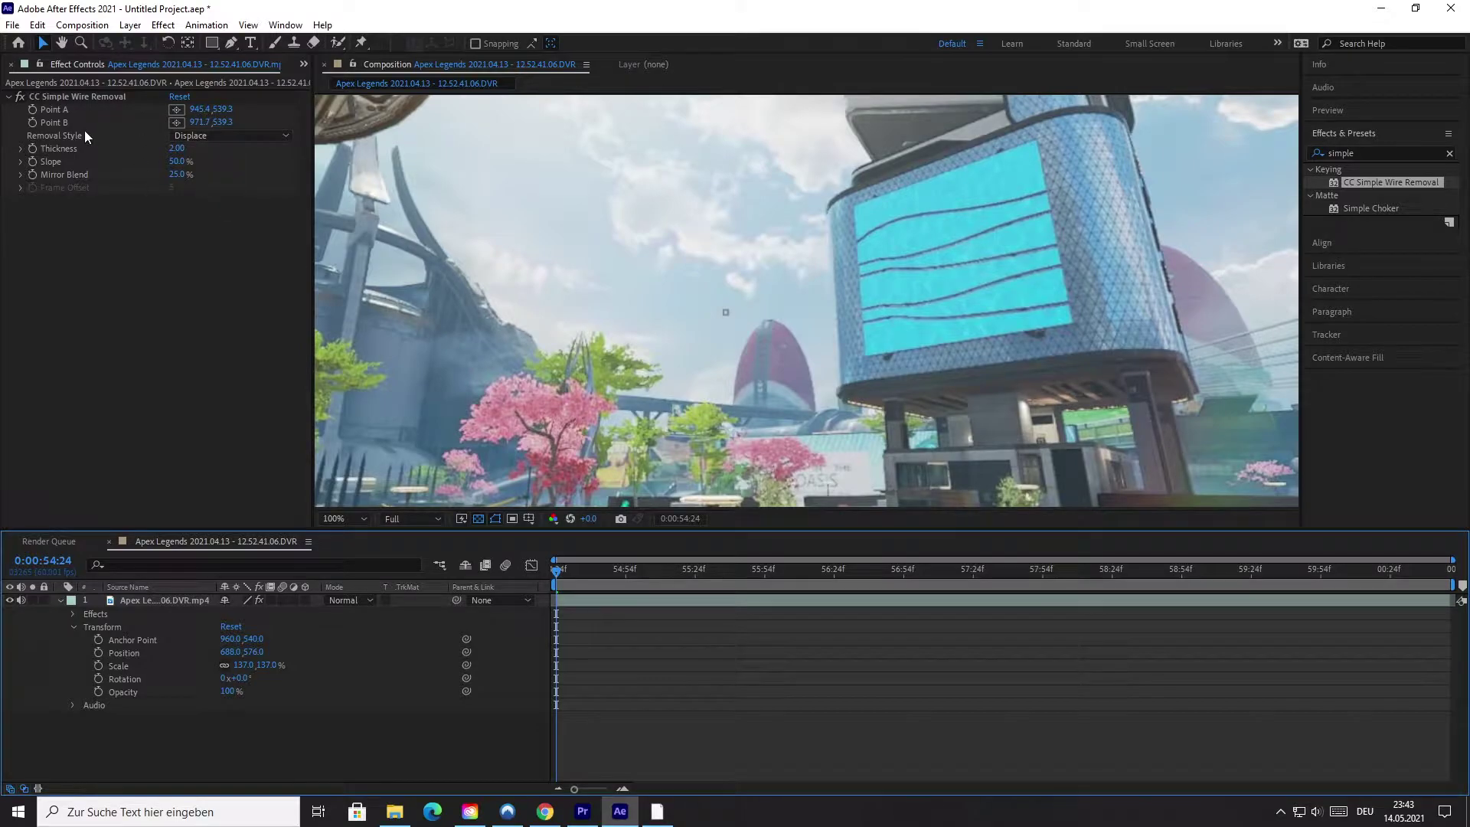
Widen the wire removal thickness to 9.10, check the result, and play a preview.
drag(187, 147, 207, 149)
scroll(681, 339, up, 4)
scroll(681, 339, up, 2)
scroll(640, 302, down, 7)
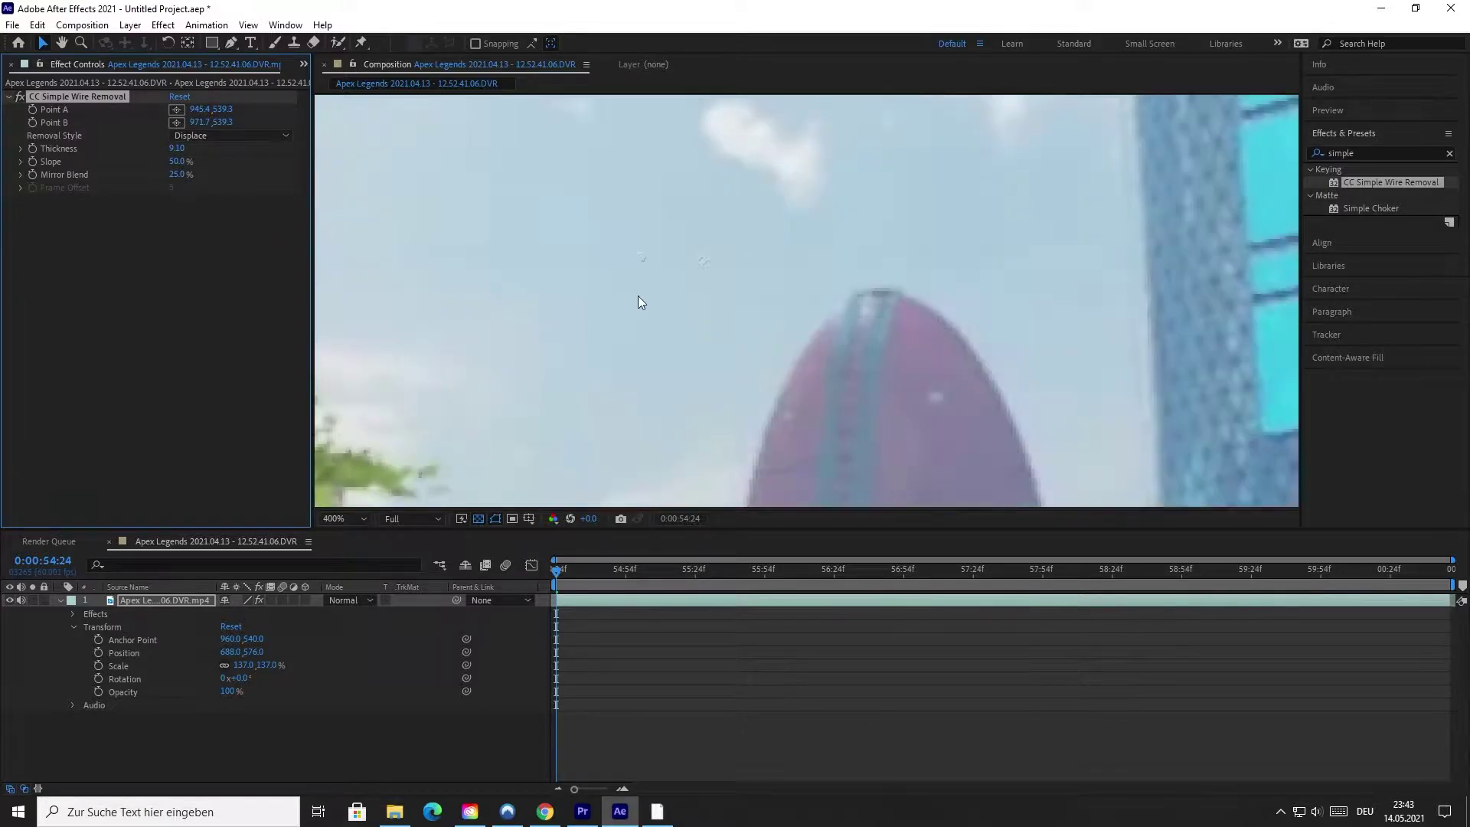
click(716, 610)
scroll(751, 398, down, 1)
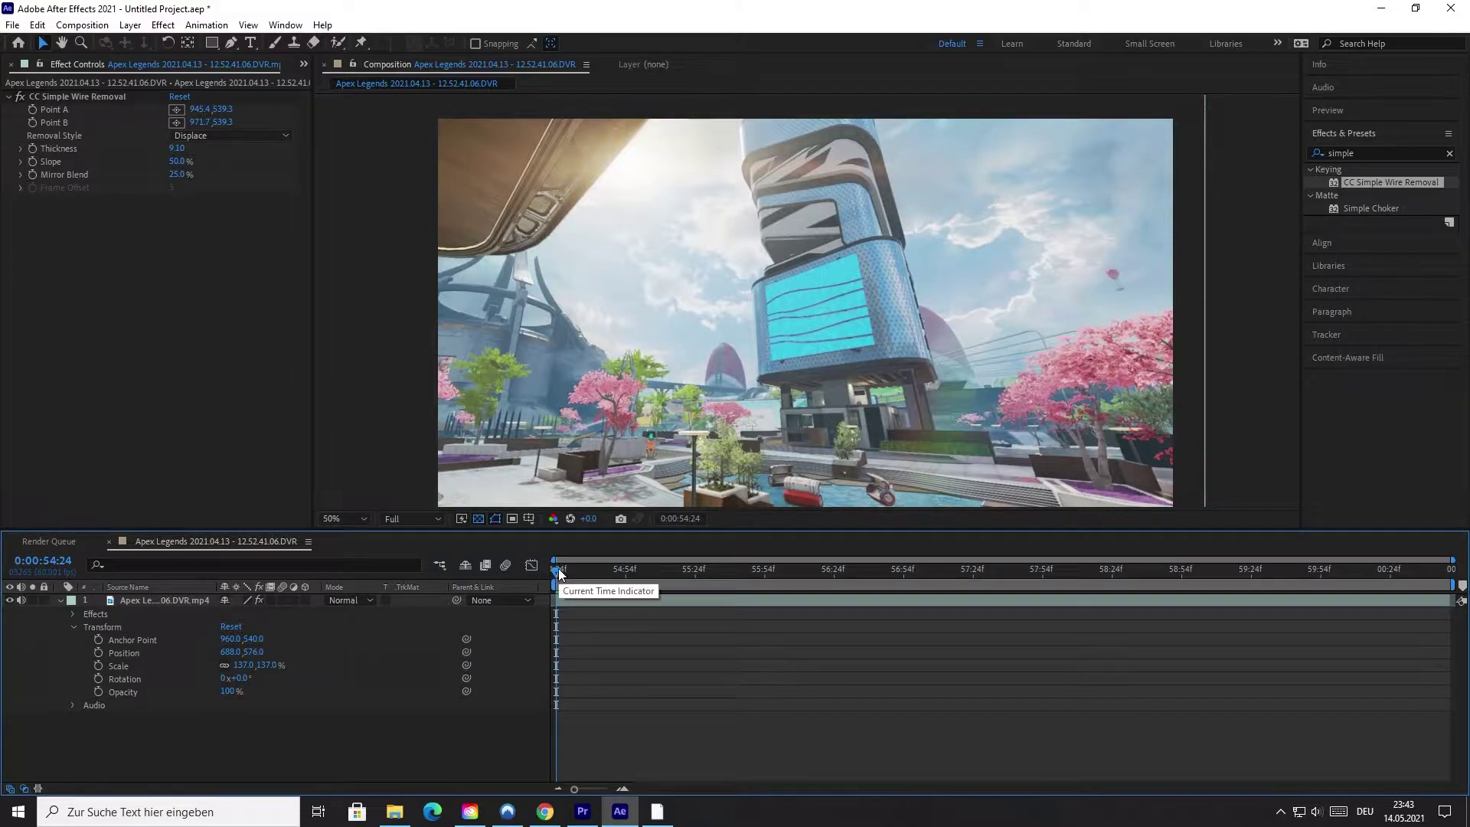
drag(558, 569, 562, 568)
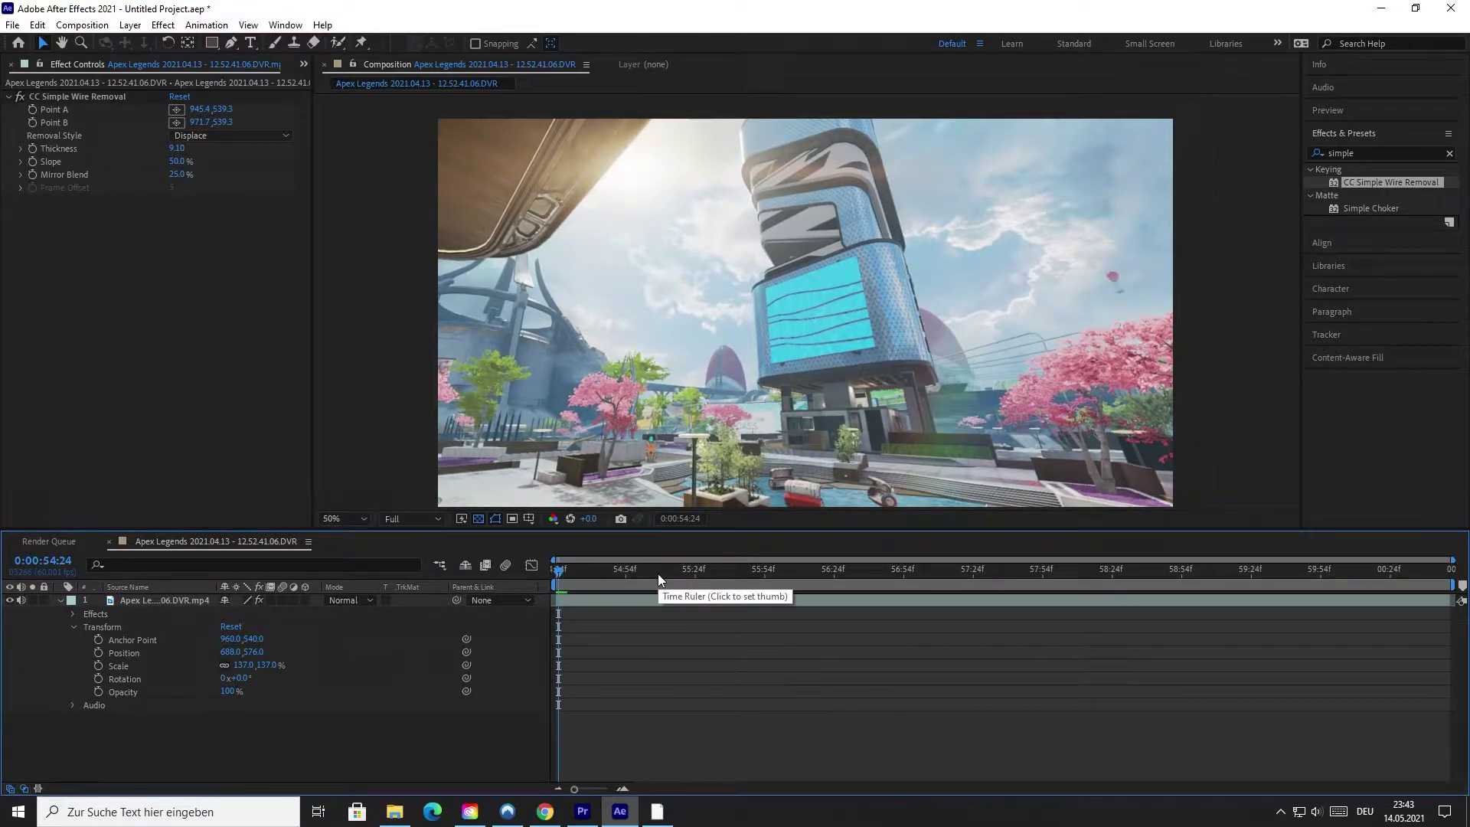
key(space)
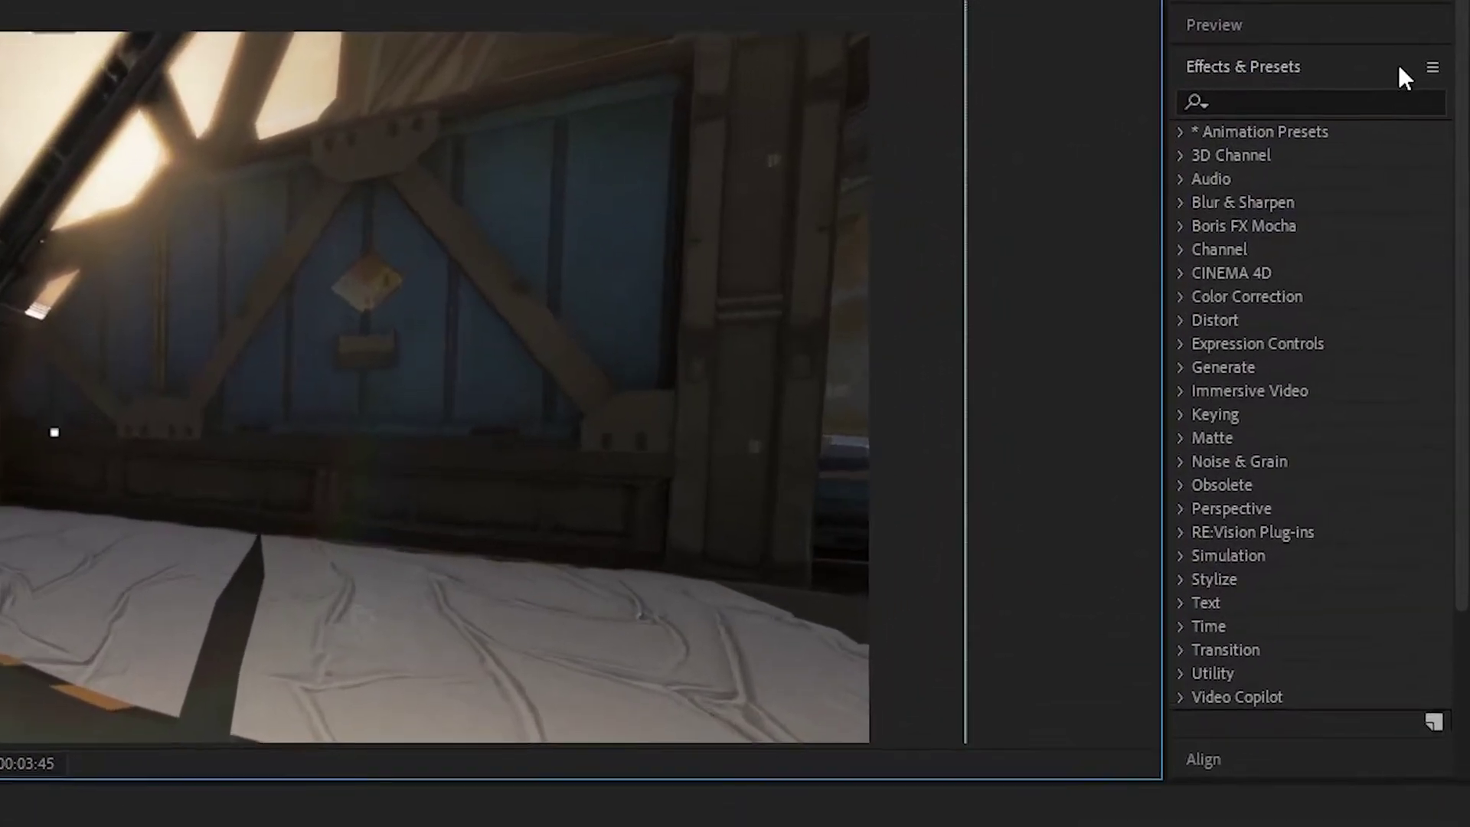
Collapse the Effects & Presets panel and open the Window menu for Content-Aware Fill.
click(1426, 133)
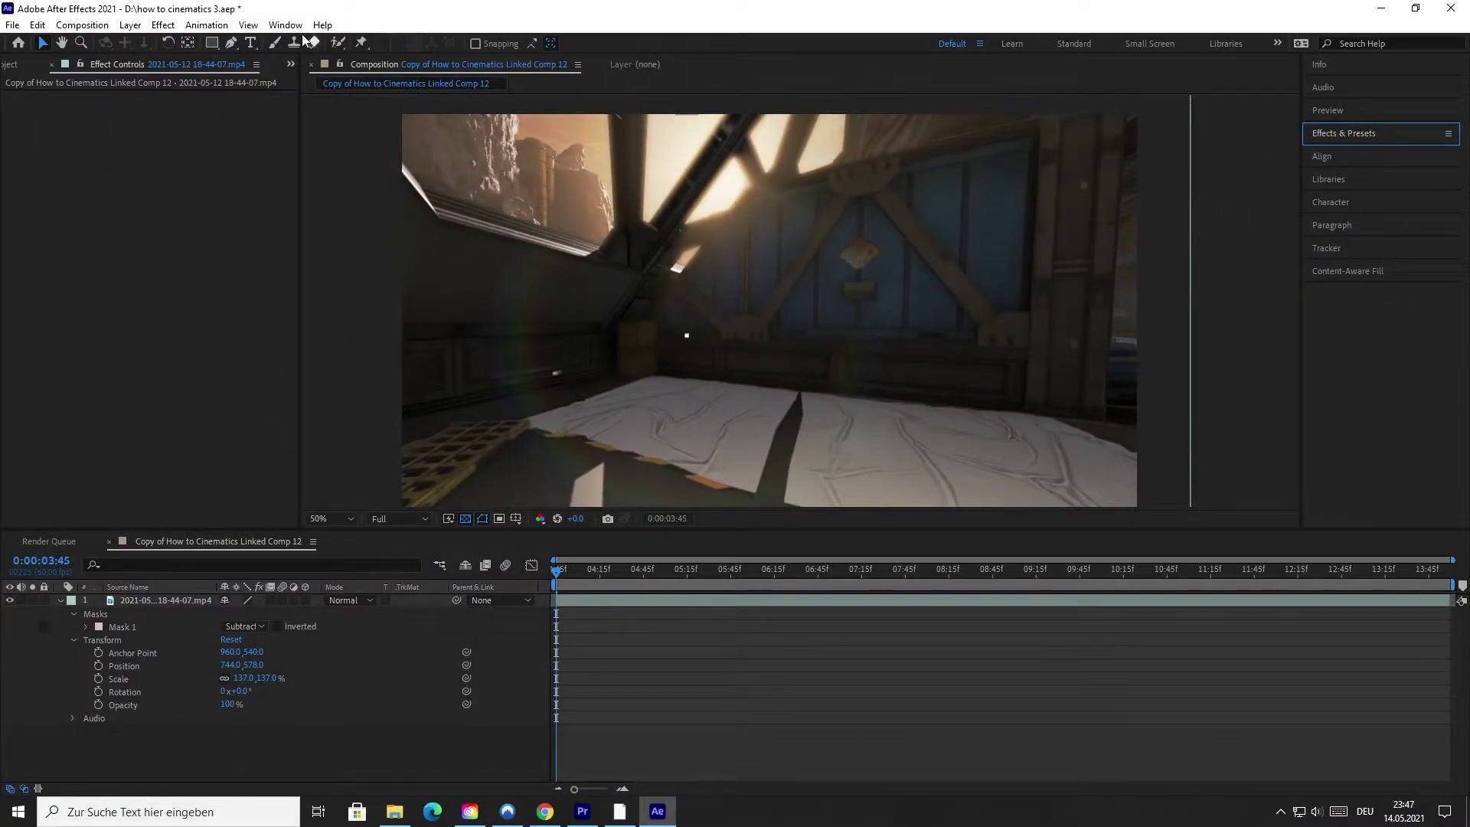
click(291, 26)
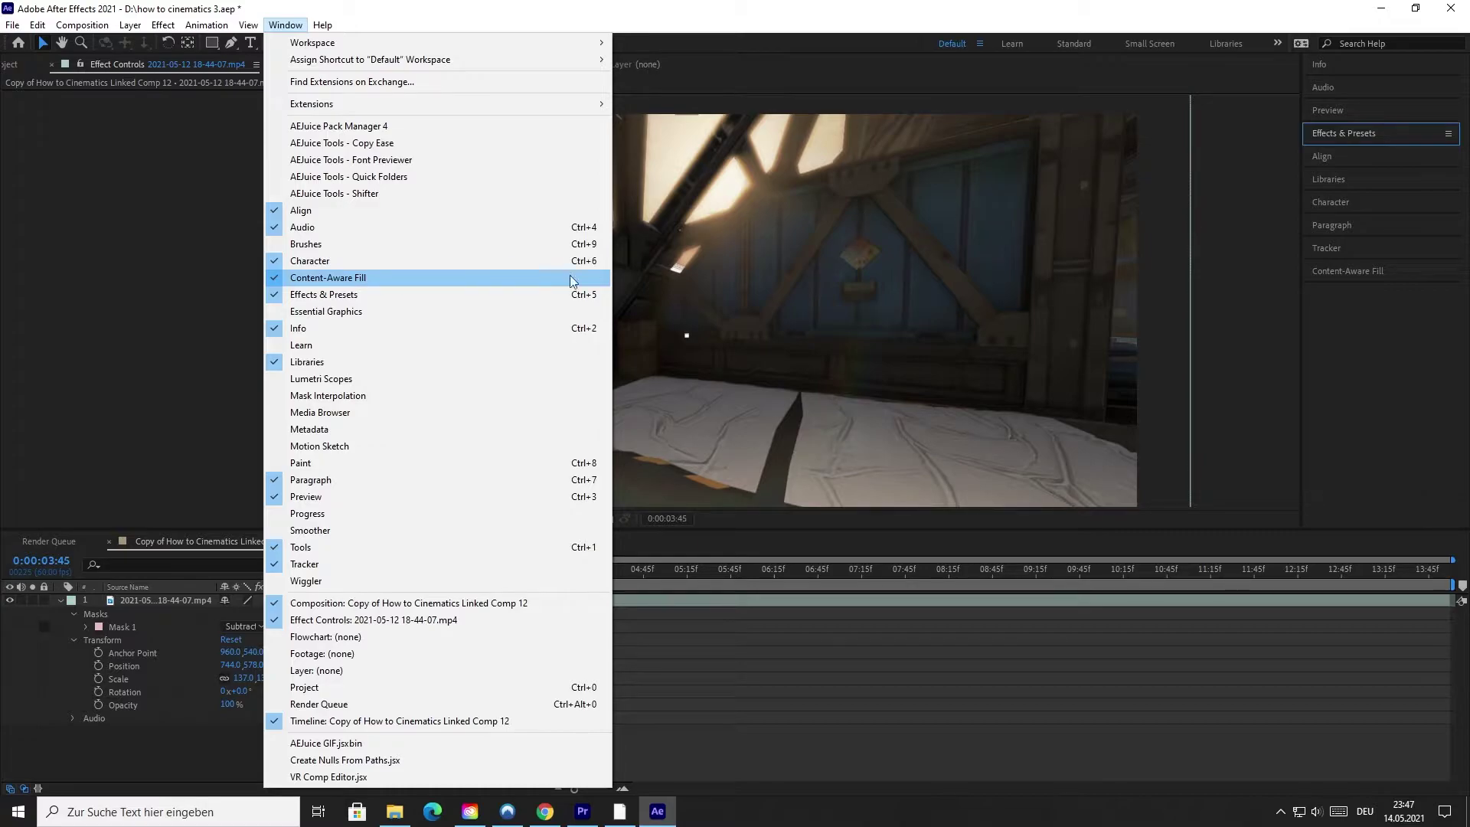
Bring up the Content-Aware Fill panel and expand its settings.
click(1295, 251)
click(1354, 272)
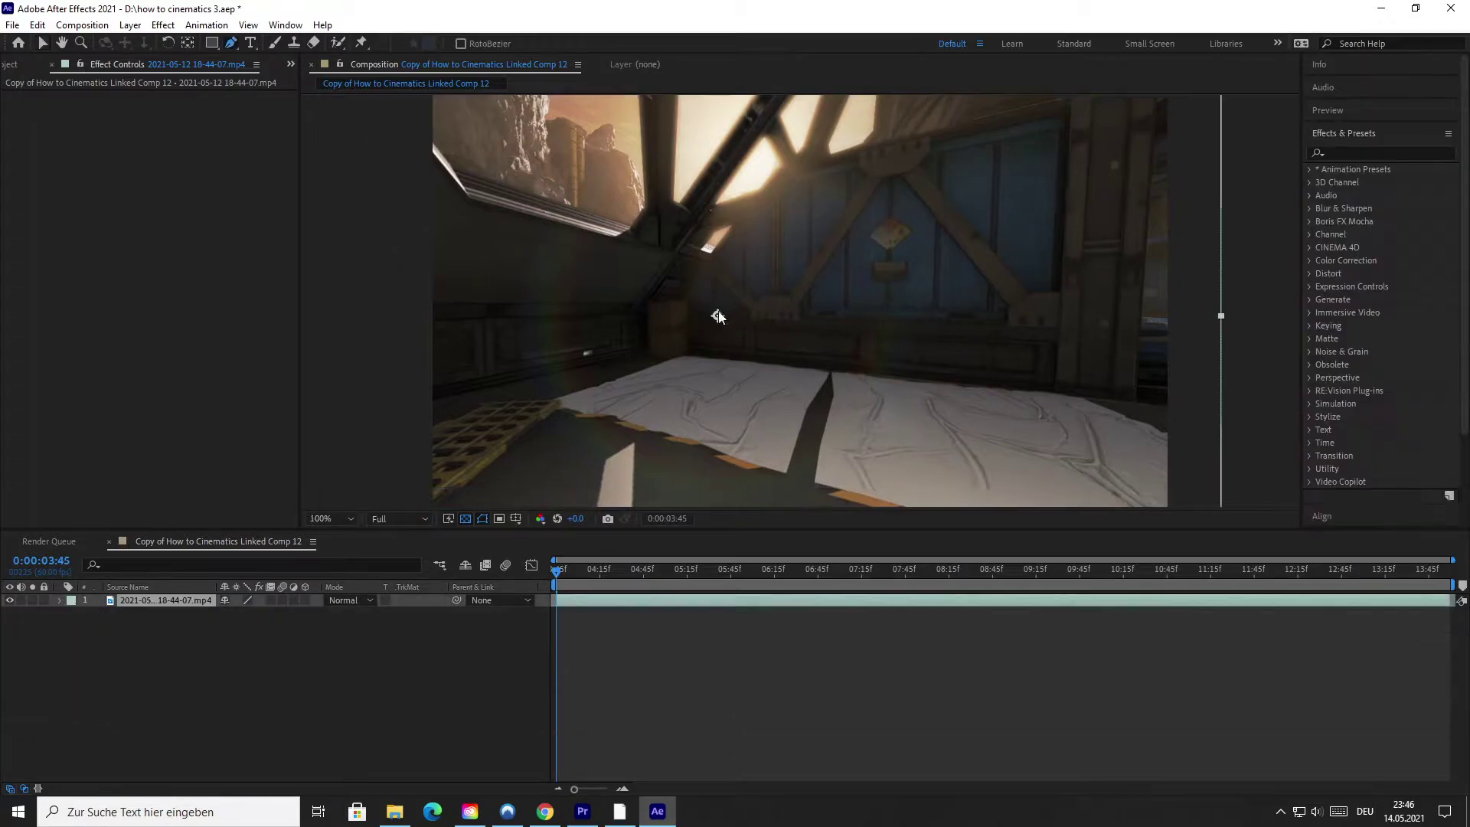
scroll(709, 302, up, 6)
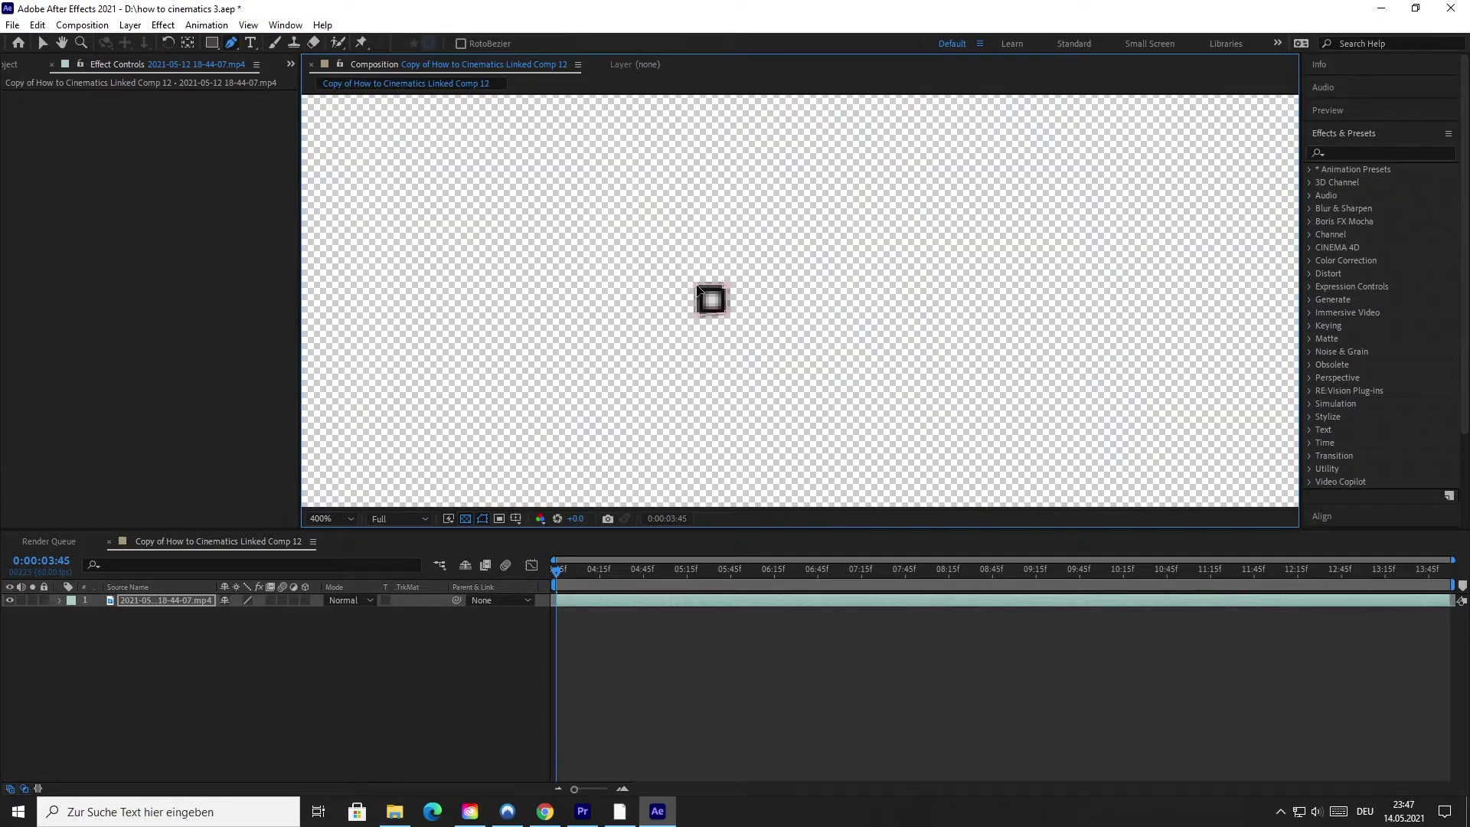
Switch the gameplay clip's Mask 1 mode from Add to Subtract.
click(59, 600)
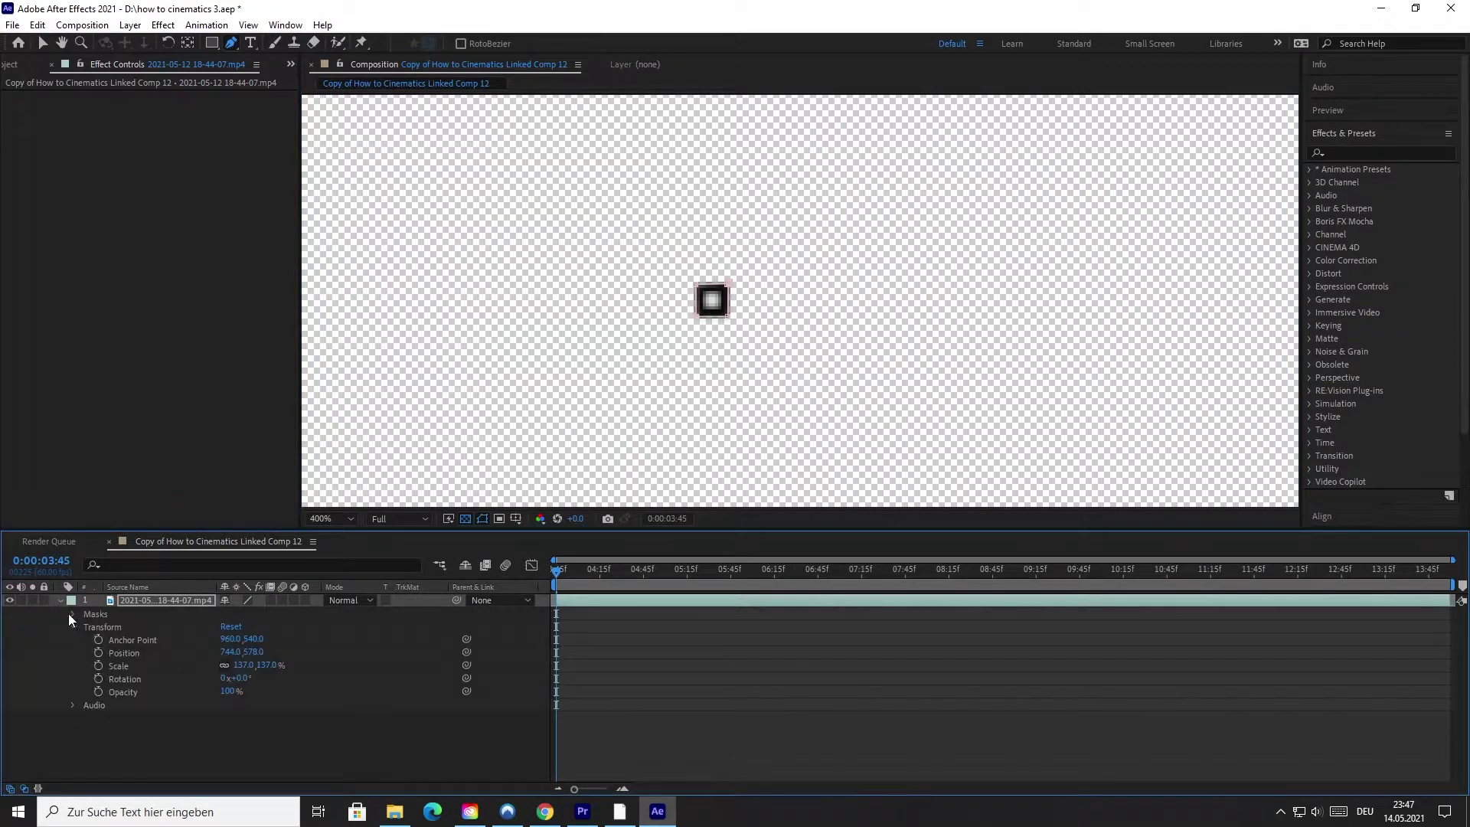
click(70, 614)
click(234, 626)
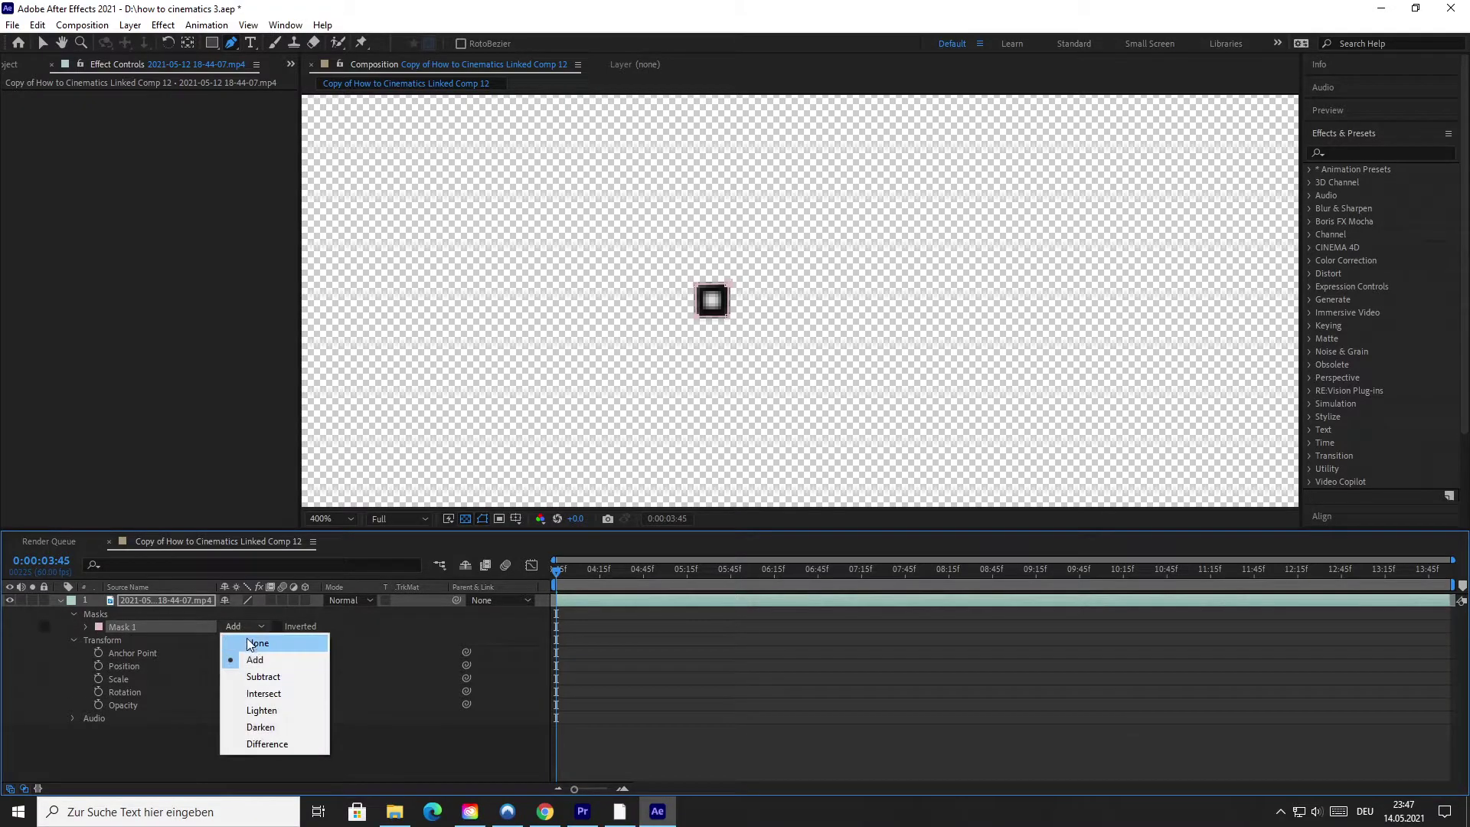
click(259, 679)
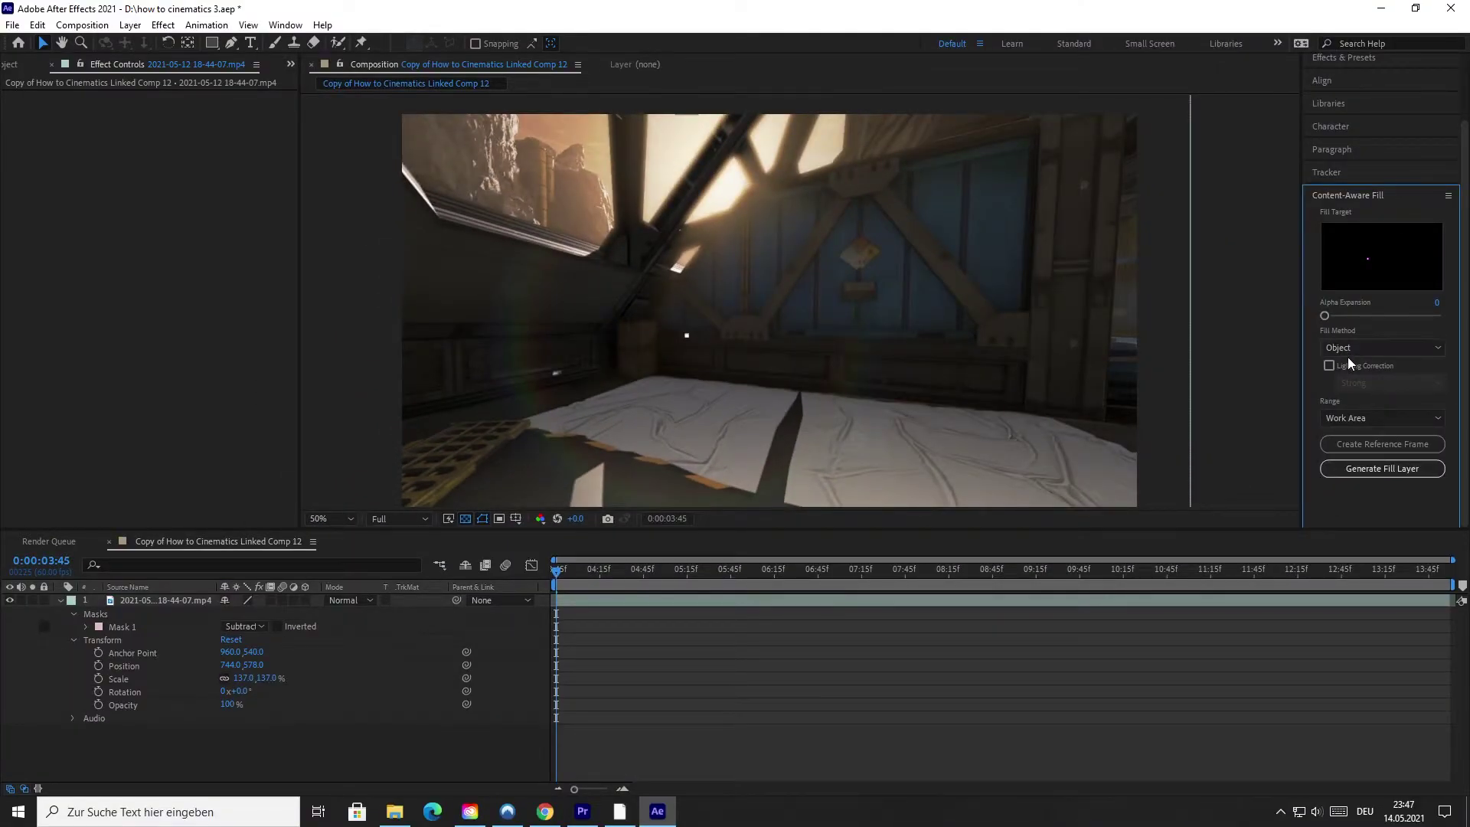
Generate a Content-Aware Fill layer using Fill Method Object and Range Work Area.
click(1345, 354)
click(1353, 361)
click(1360, 416)
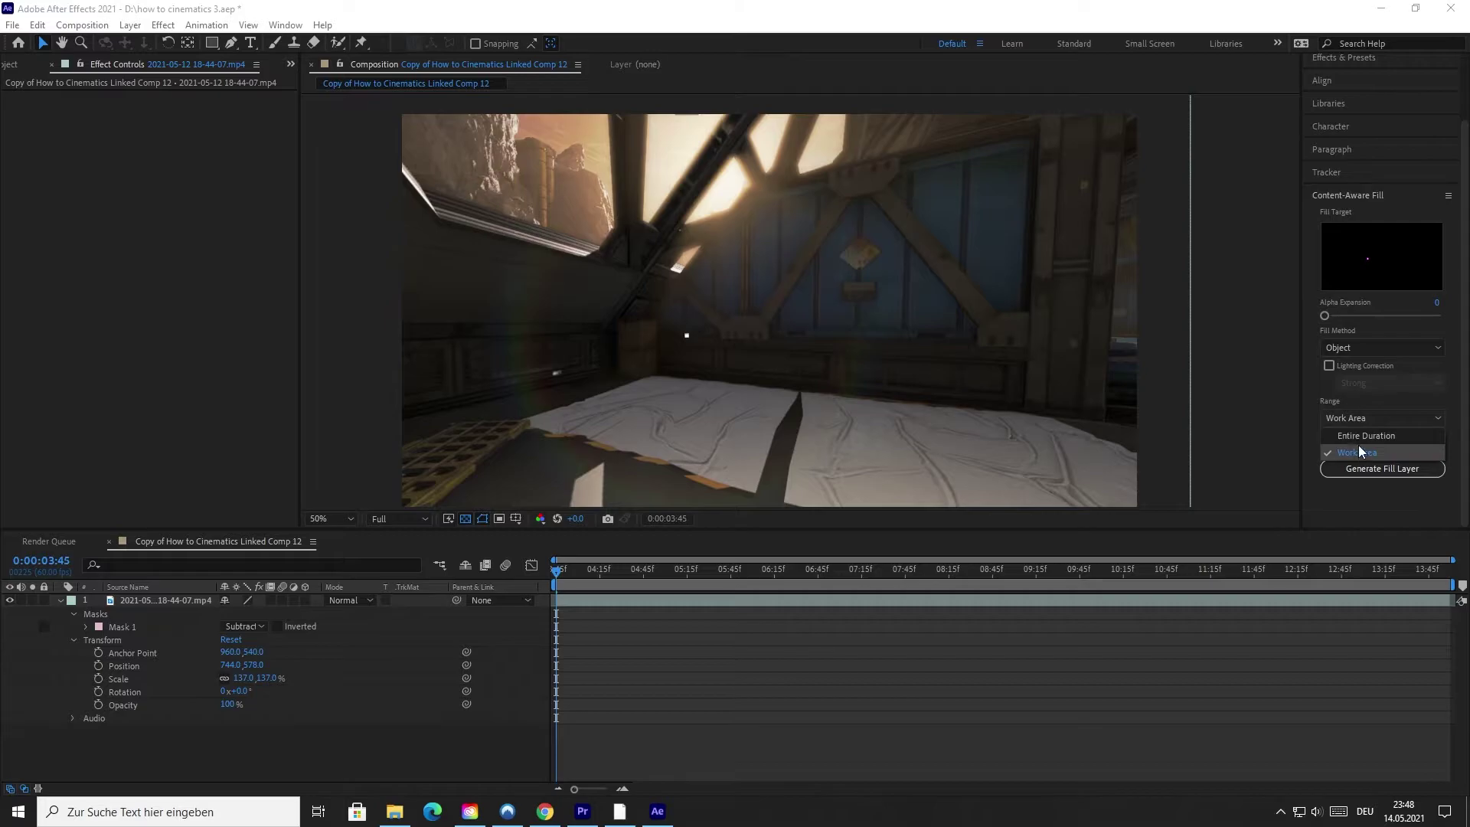
click(1359, 452)
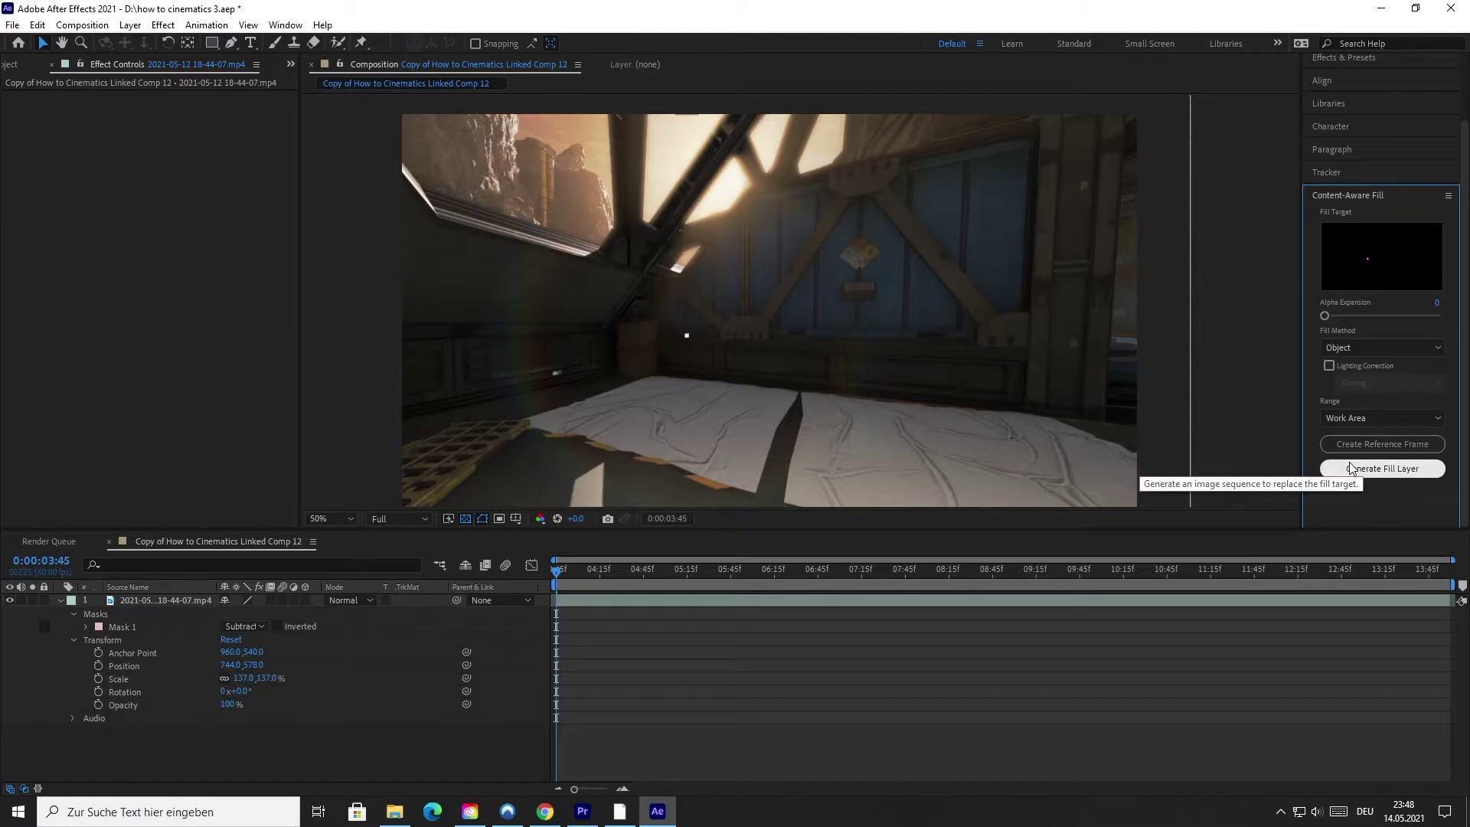
click(1351, 466)
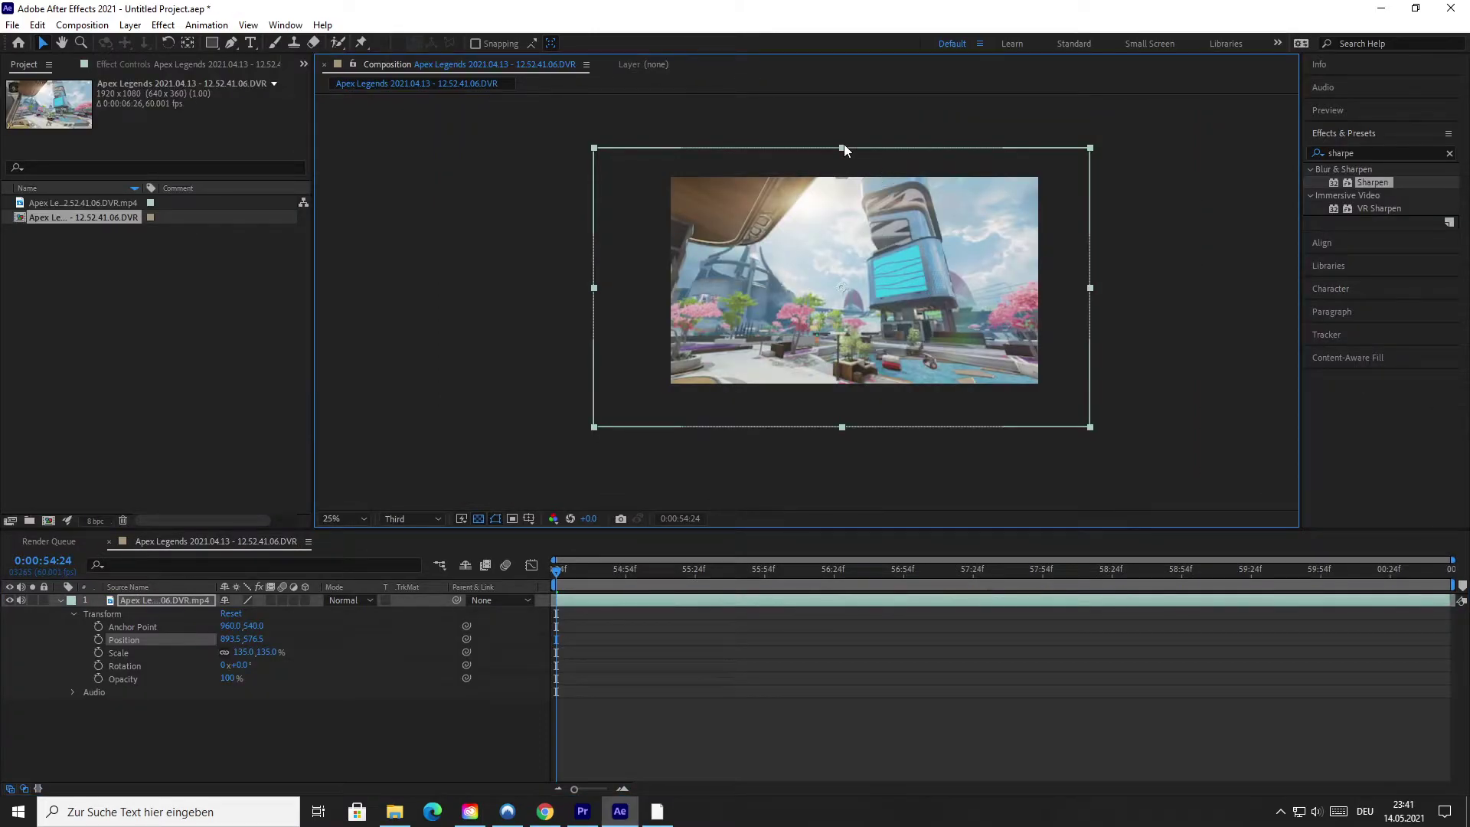
Try stretching the gameplay layer taller and nudging it left, then undo both changes.
drag(844, 144, 843, 141)
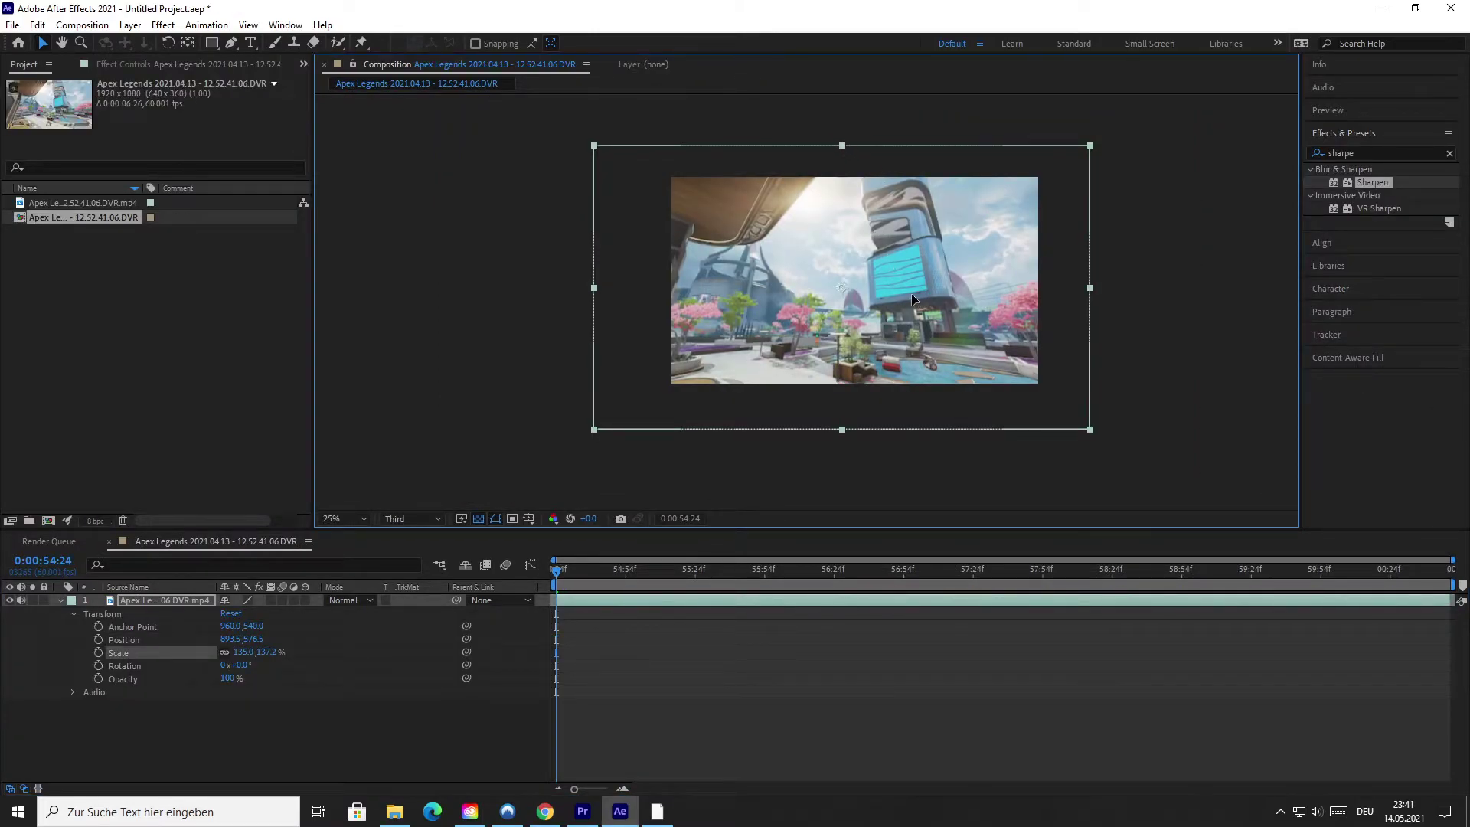
drag(912, 296, 909, 296)
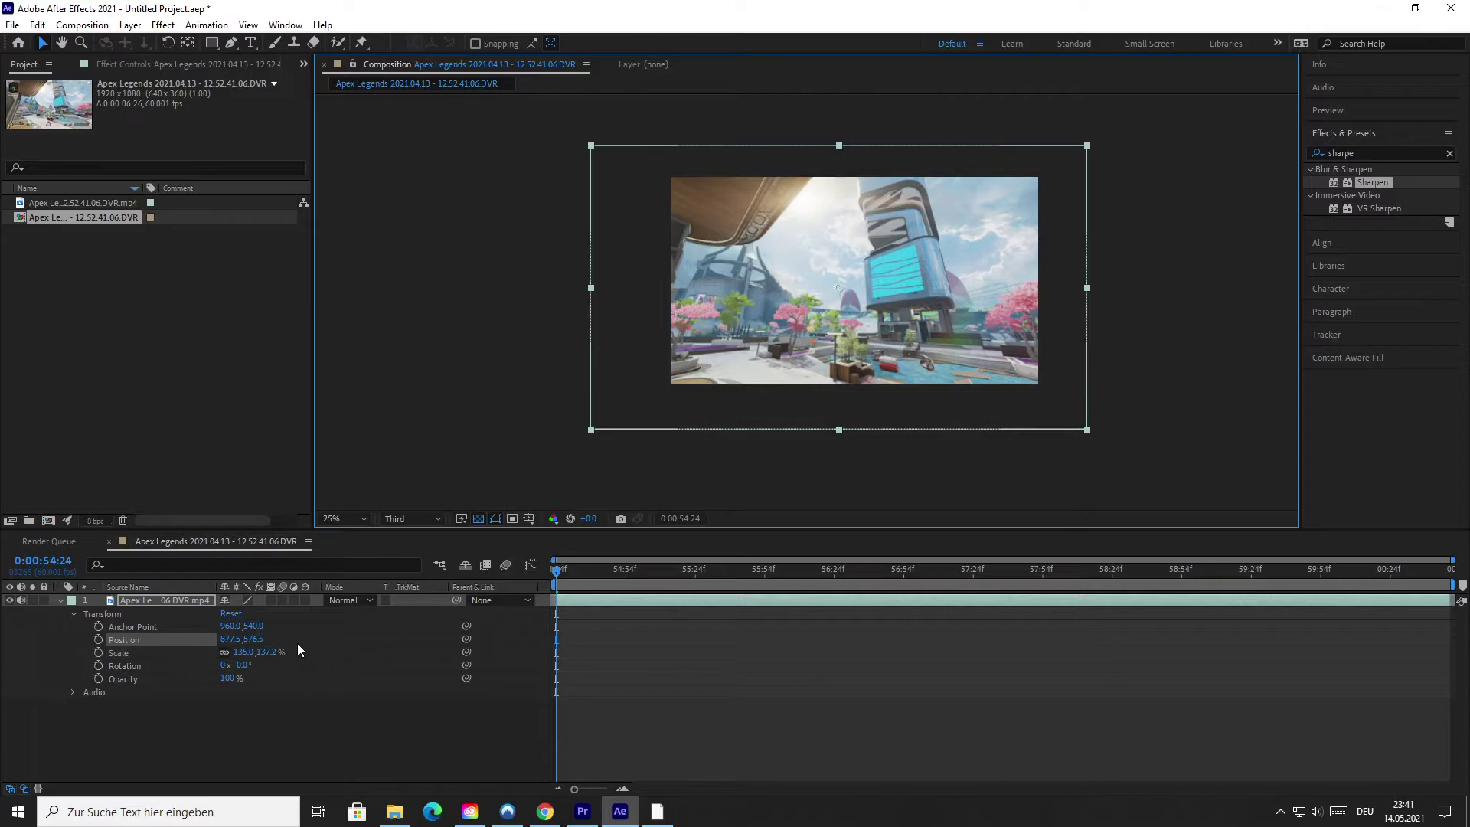
key(ctrl+z)
key(ctrl+z)
key(ctrl+z)
key(ctrl+z)
key(ctrl+z)
key(ctrl+z)
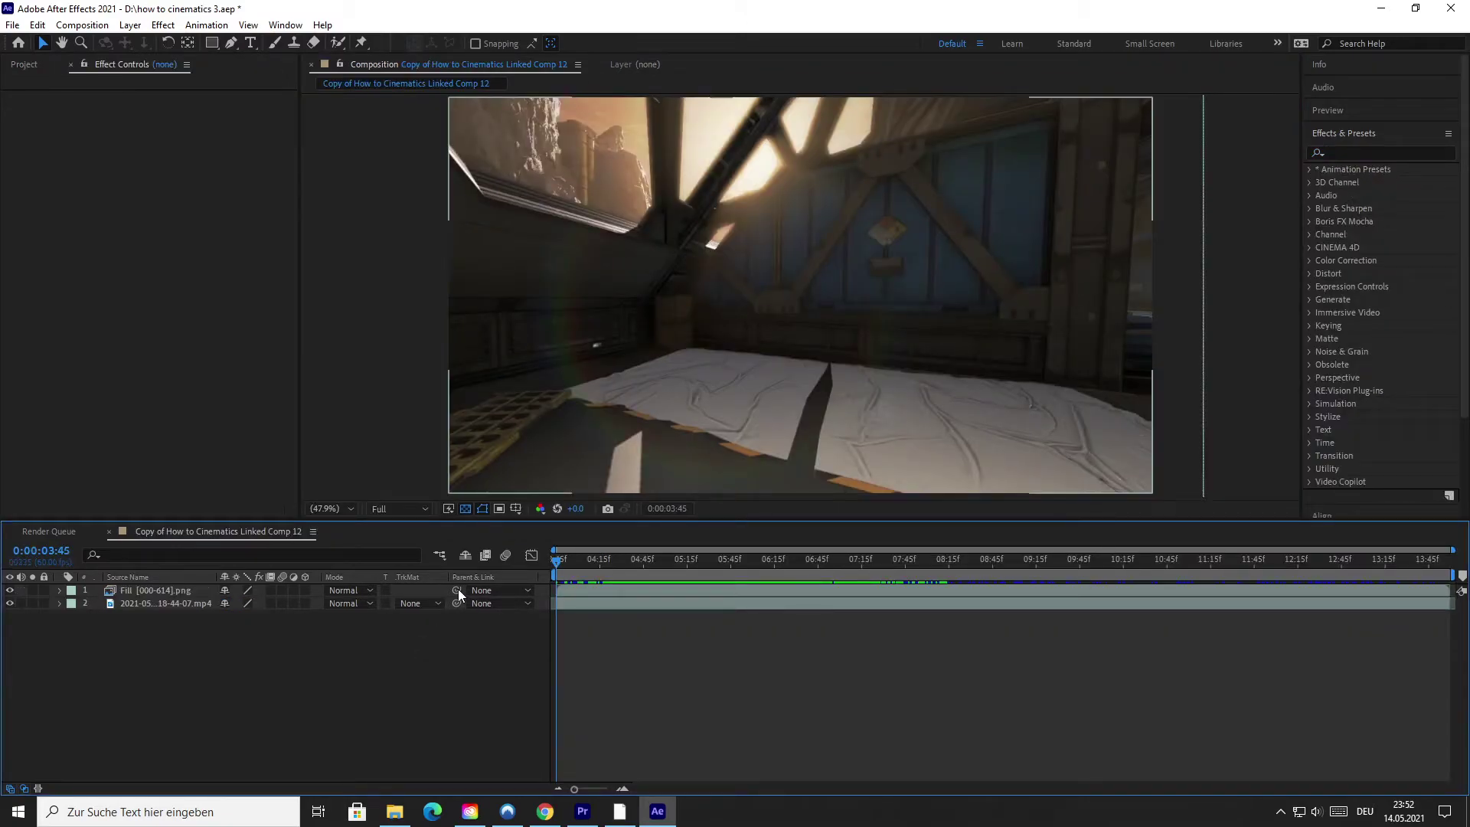
Parent the Fill layer to the gameplay clip and set the clip's first Position keyframe.
drag(458, 590, 170, 605)
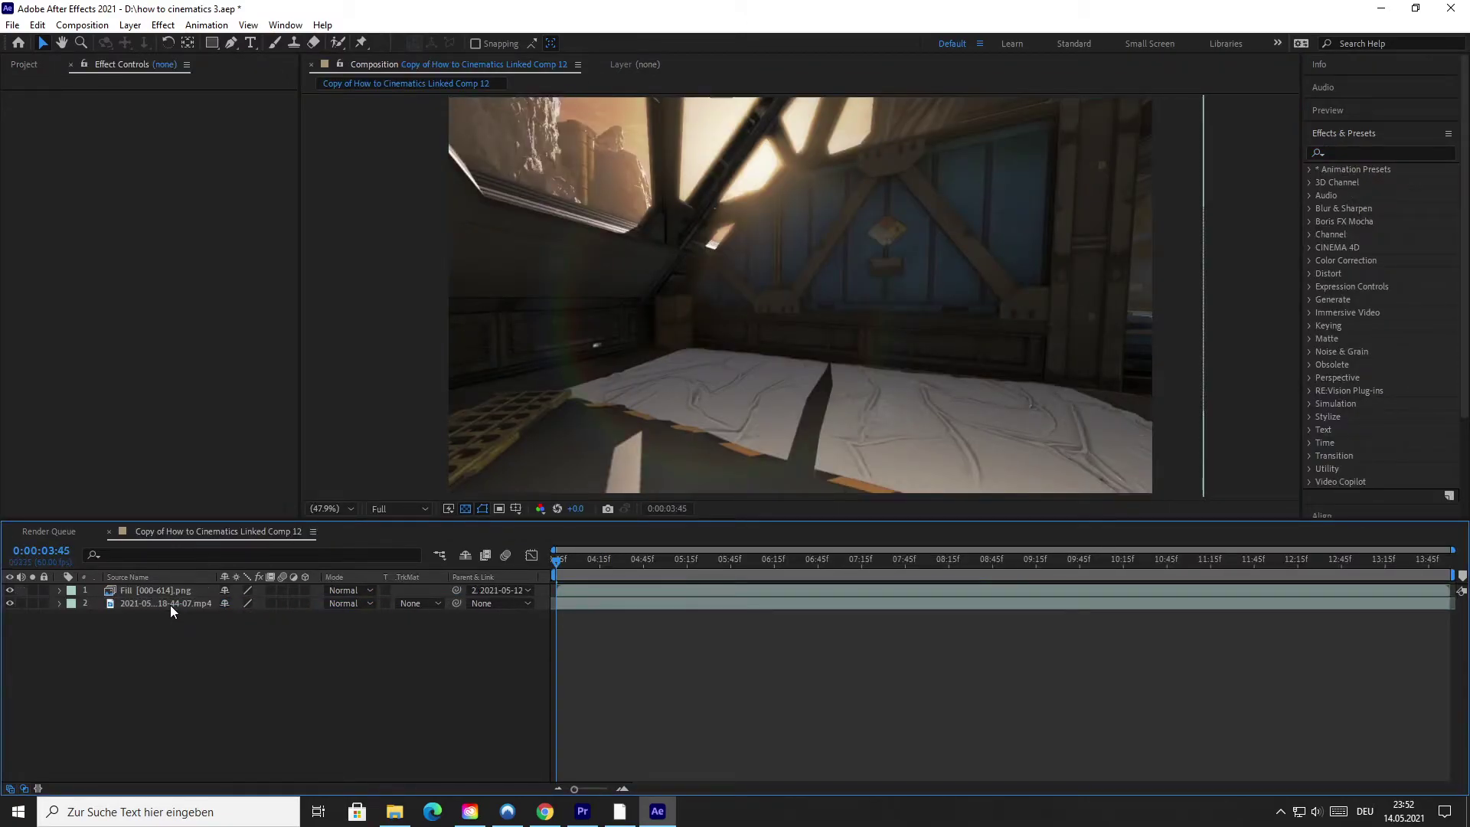
click(170, 605)
click(60, 603)
click(75, 629)
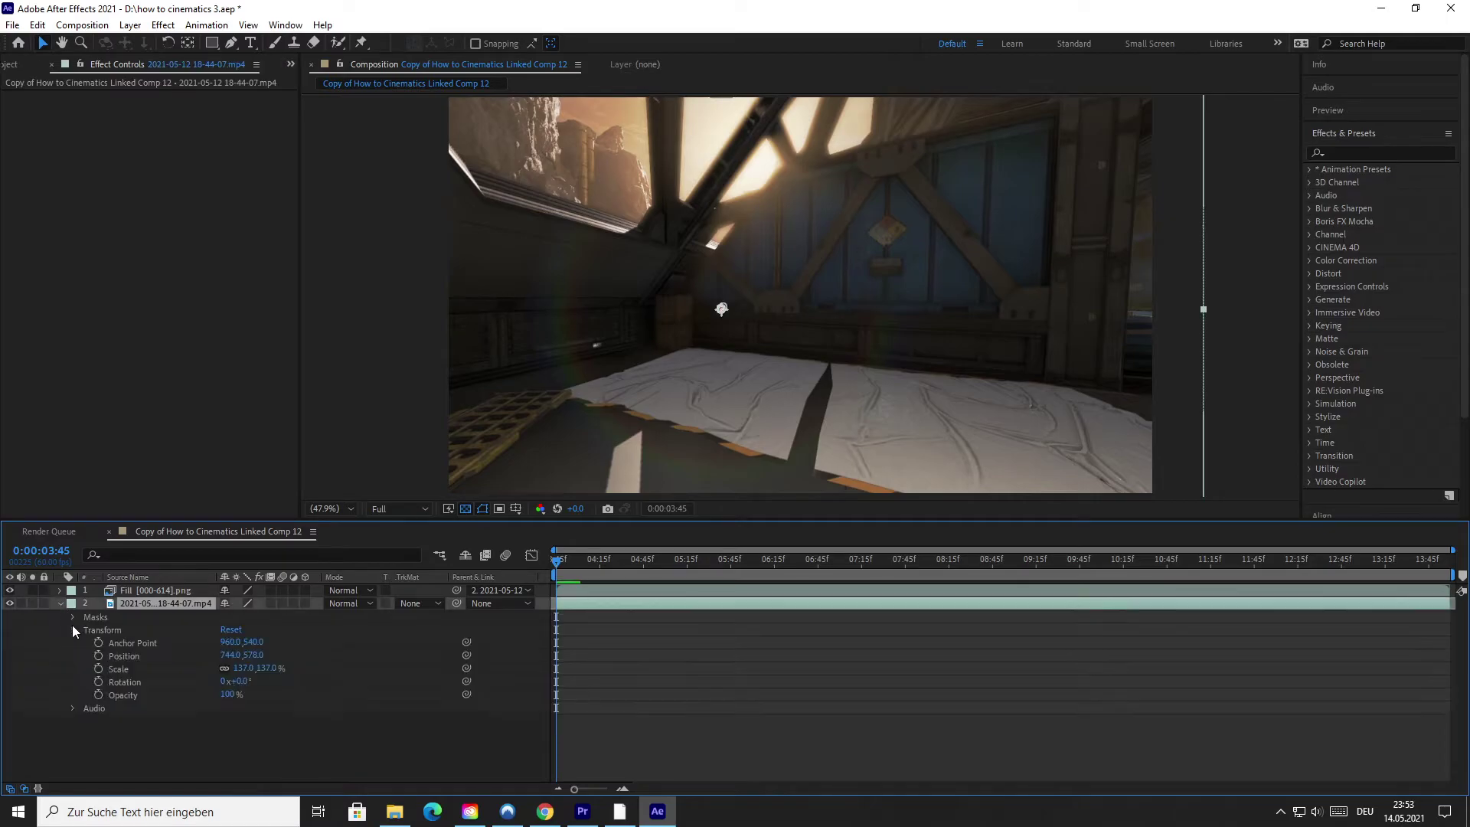
click(98, 655)
Add Position keyframes at 0:00:04:55 and 0:00:06:30 shifting the footage left, then preview the drift.
click(563, 562)
drag(563, 562, 658, 541)
drag(721, 309, 709, 310)
drag(660, 564, 797, 542)
drag(879, 448, 851, 450)
drag(791, 559, 1264, 542)
key(space)
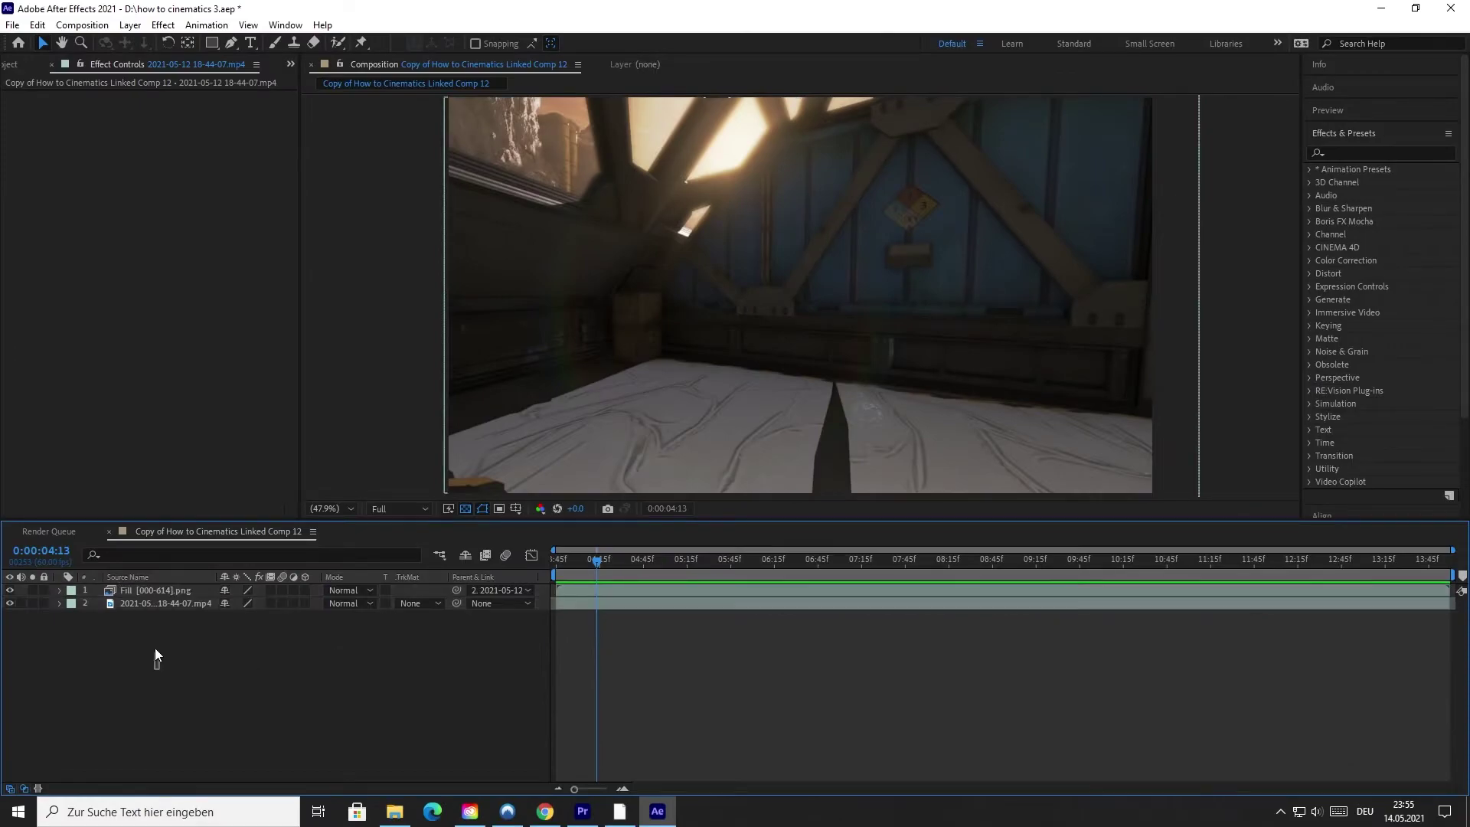
Pre-compose the selected Fill and gameplay layers, keeping the default name Pre-comp 1.
right_click(158, 586)
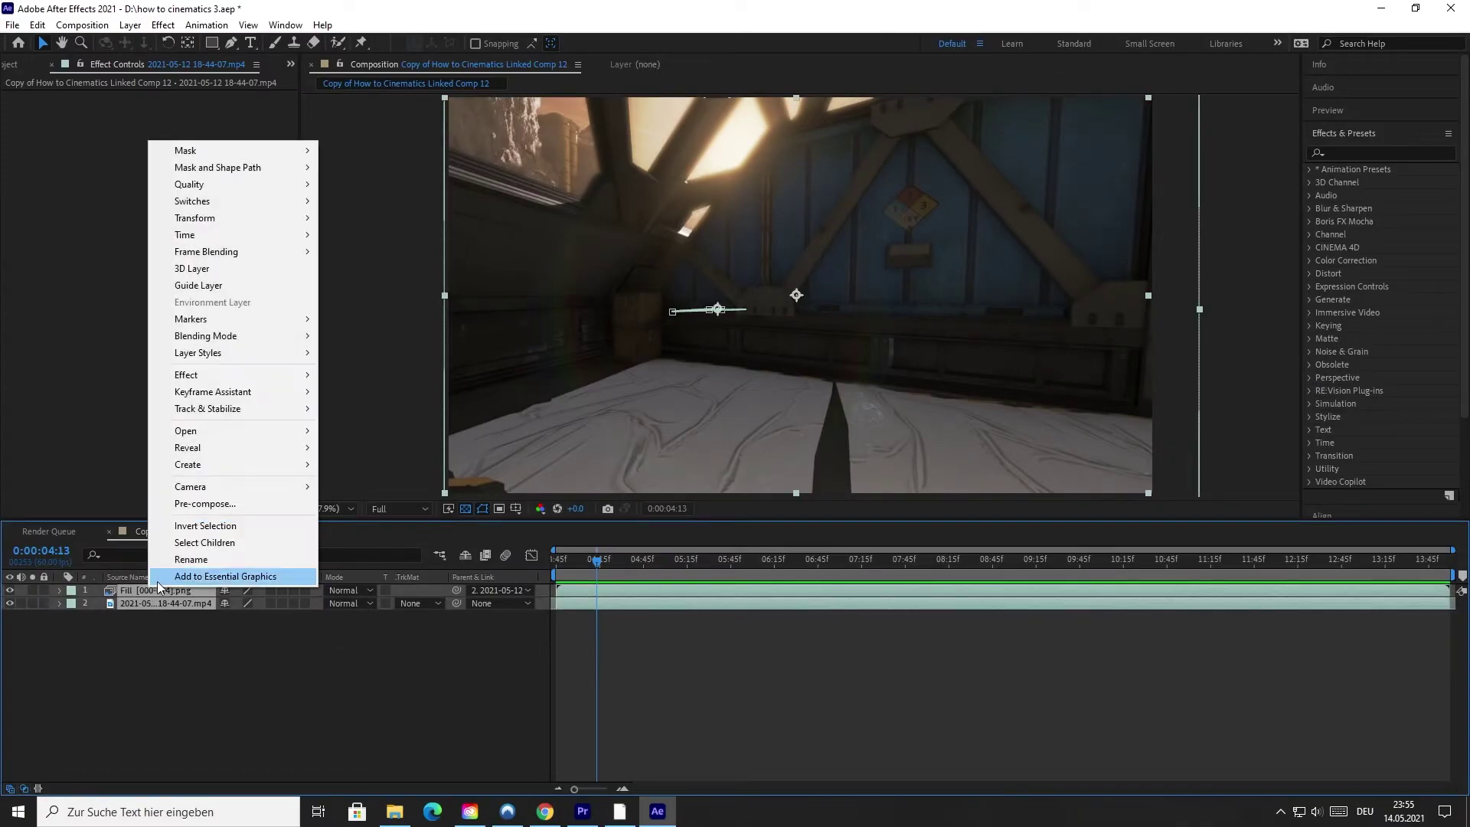
click(195, 504)
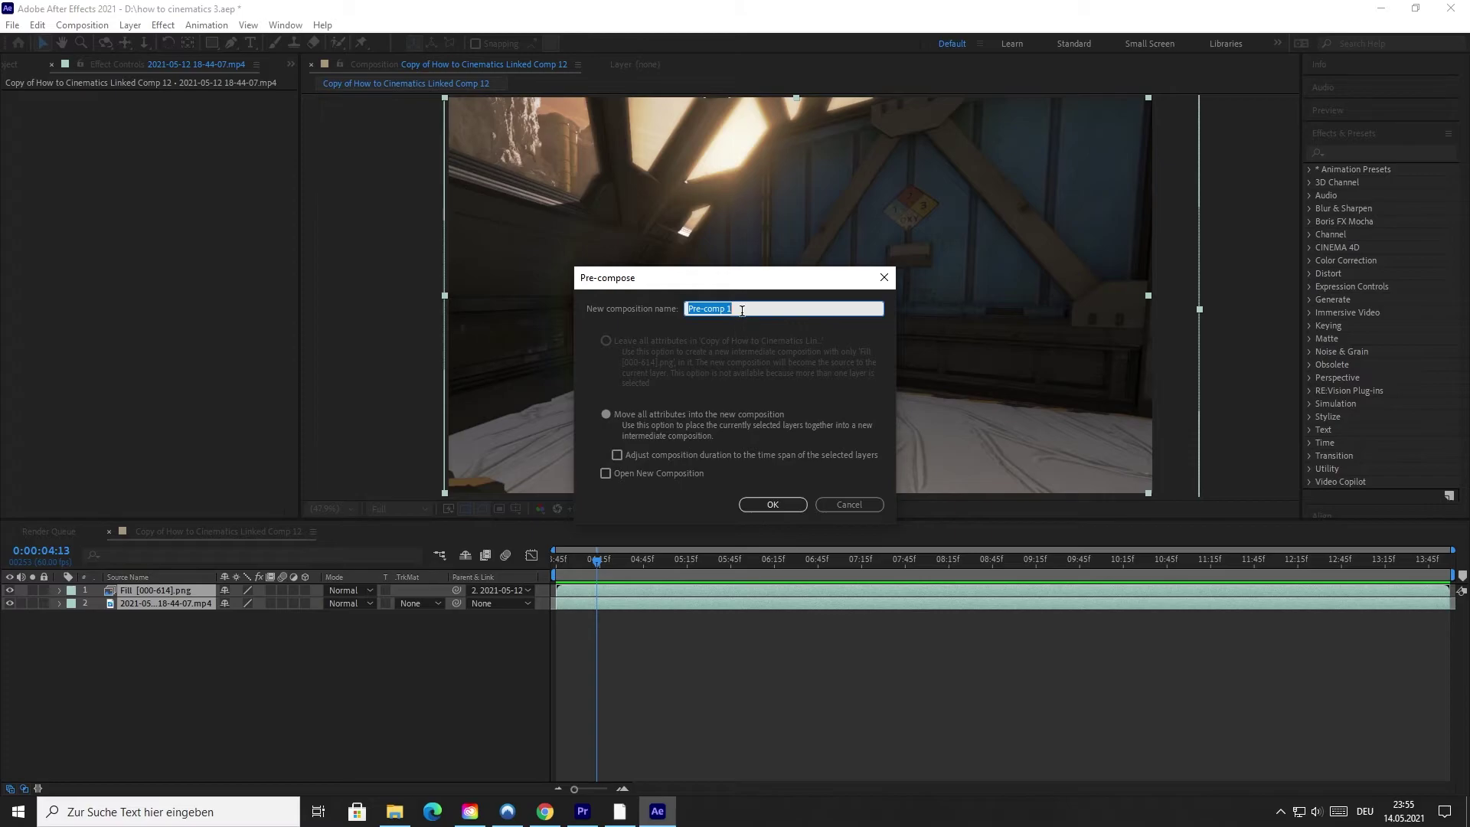
click(768, 505)
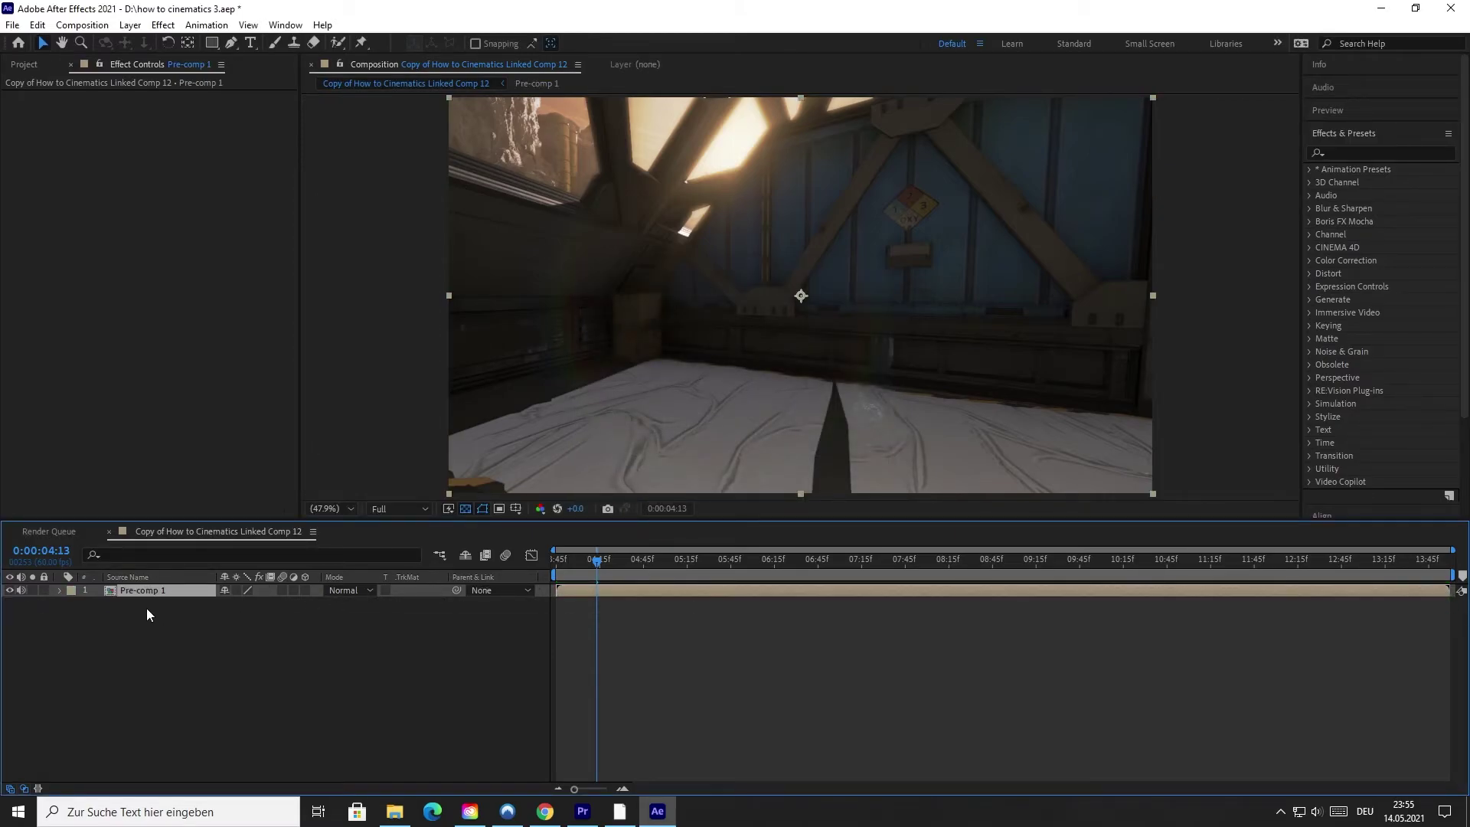
Find the Sharpen effect by searching 'sharpe' and apply it to Pre-comp 1.
click(1362, 153)
text(sharpe)
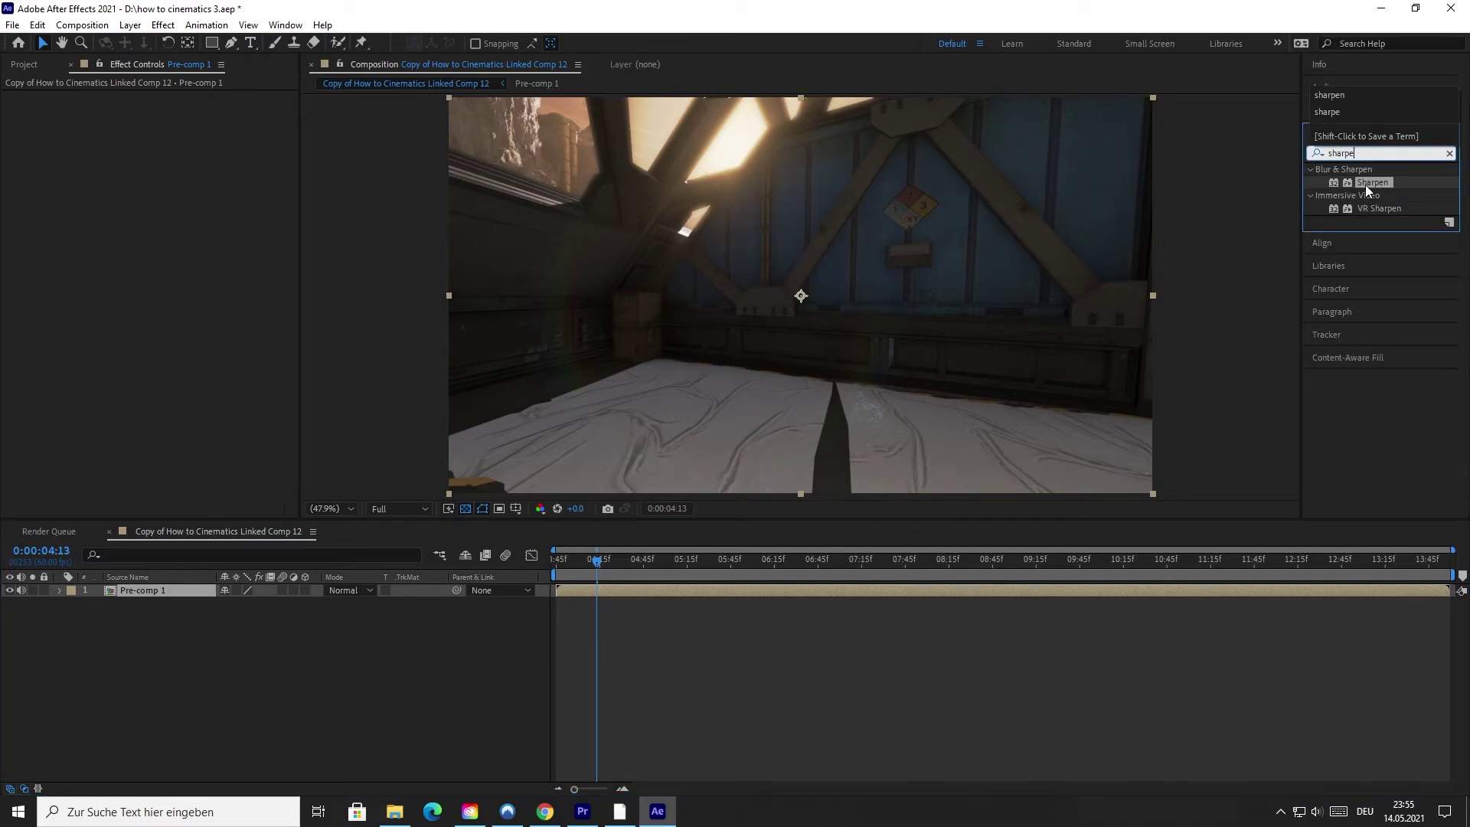
drag(1366, 185, 146, 586)
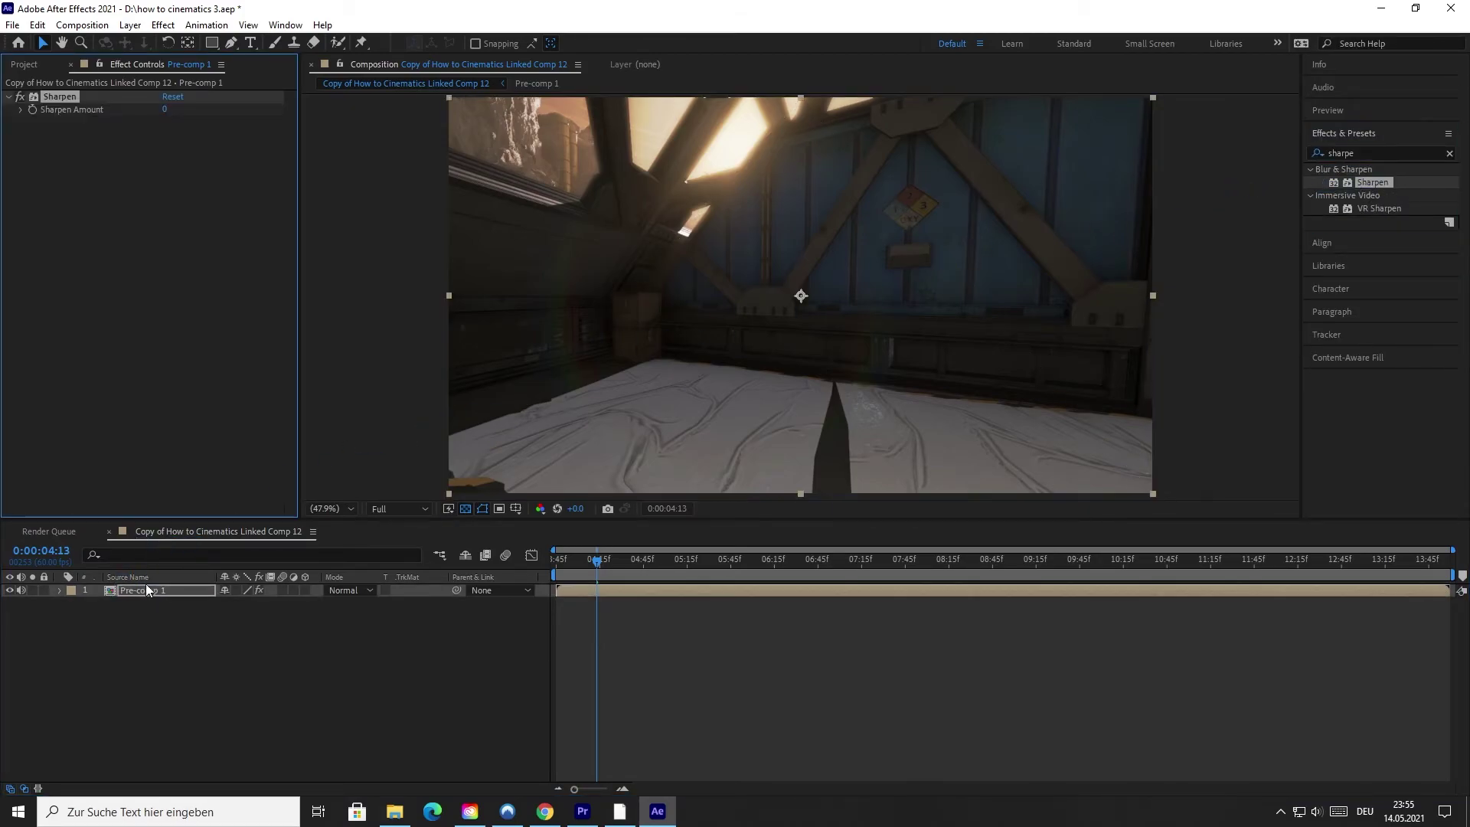
Set Sharpen Amount to 19, check later frames, then raise it to 22.
click(168, 109)
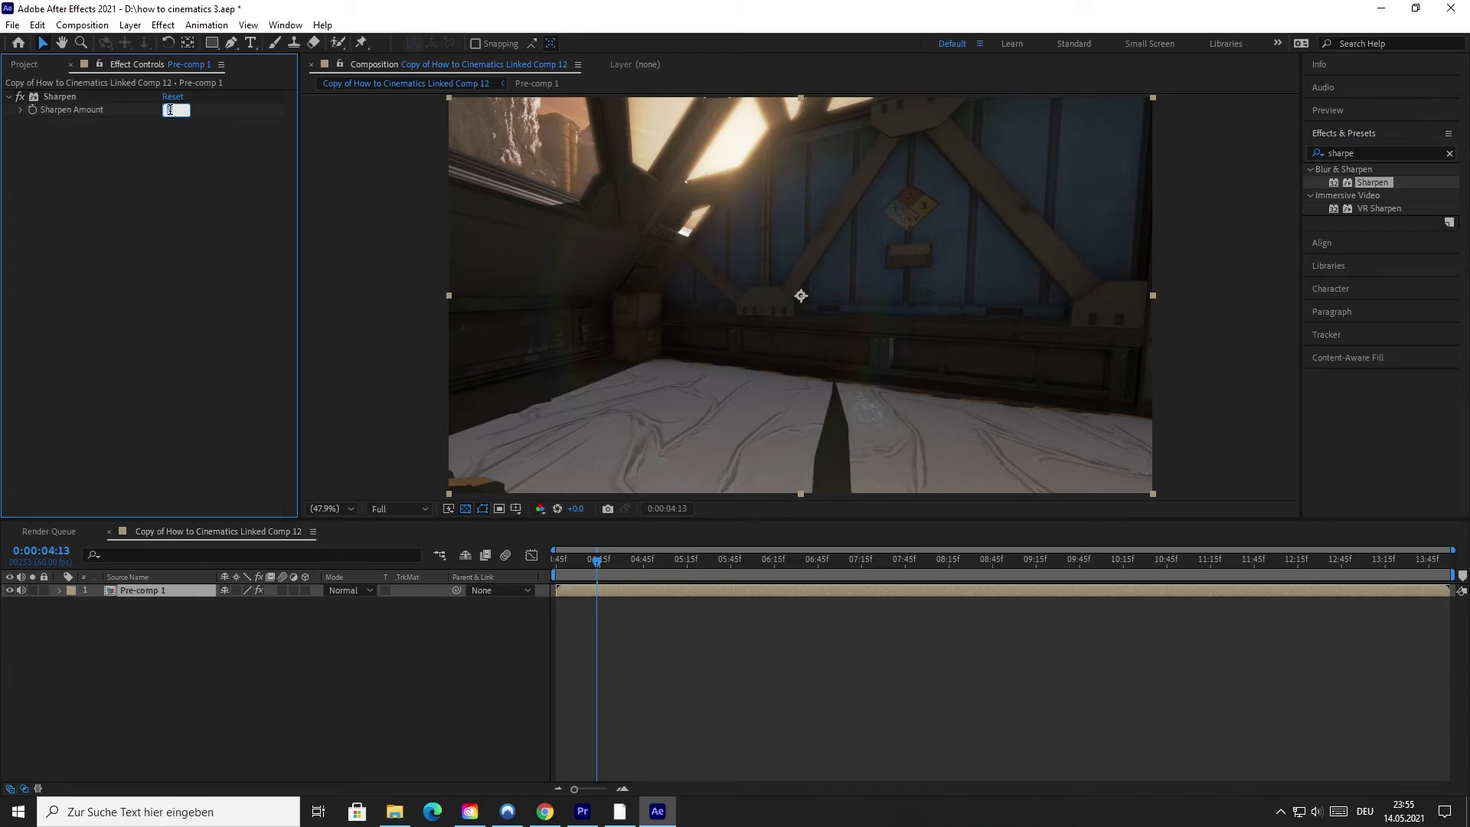
key(Return)
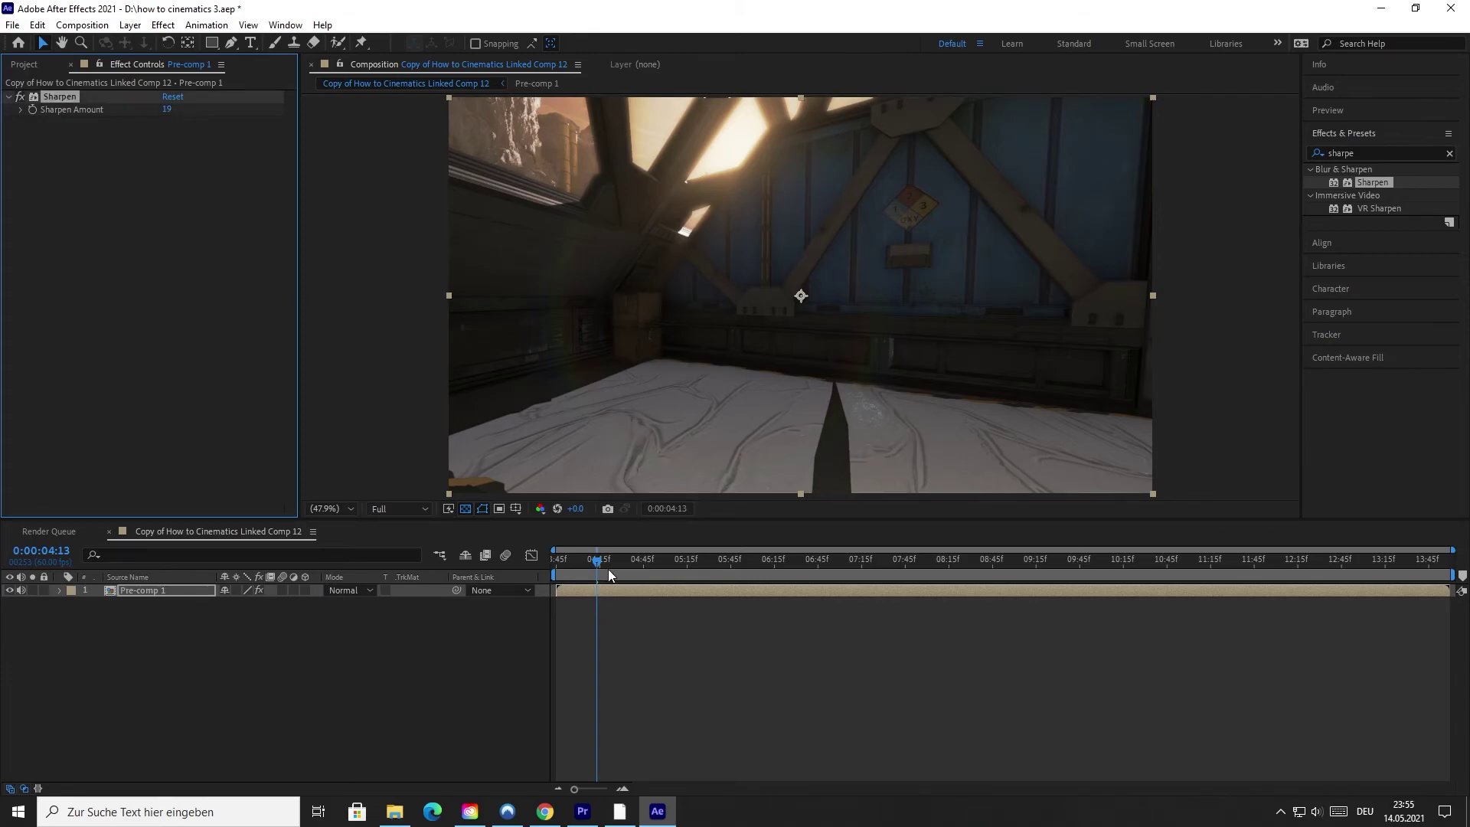
mouse_move(609, 568)
mouse_down()
mouse_move(581, 559)
mouse_move(624, 555)
mouse_up()
click(165, 109)
text(22)
key(Return)
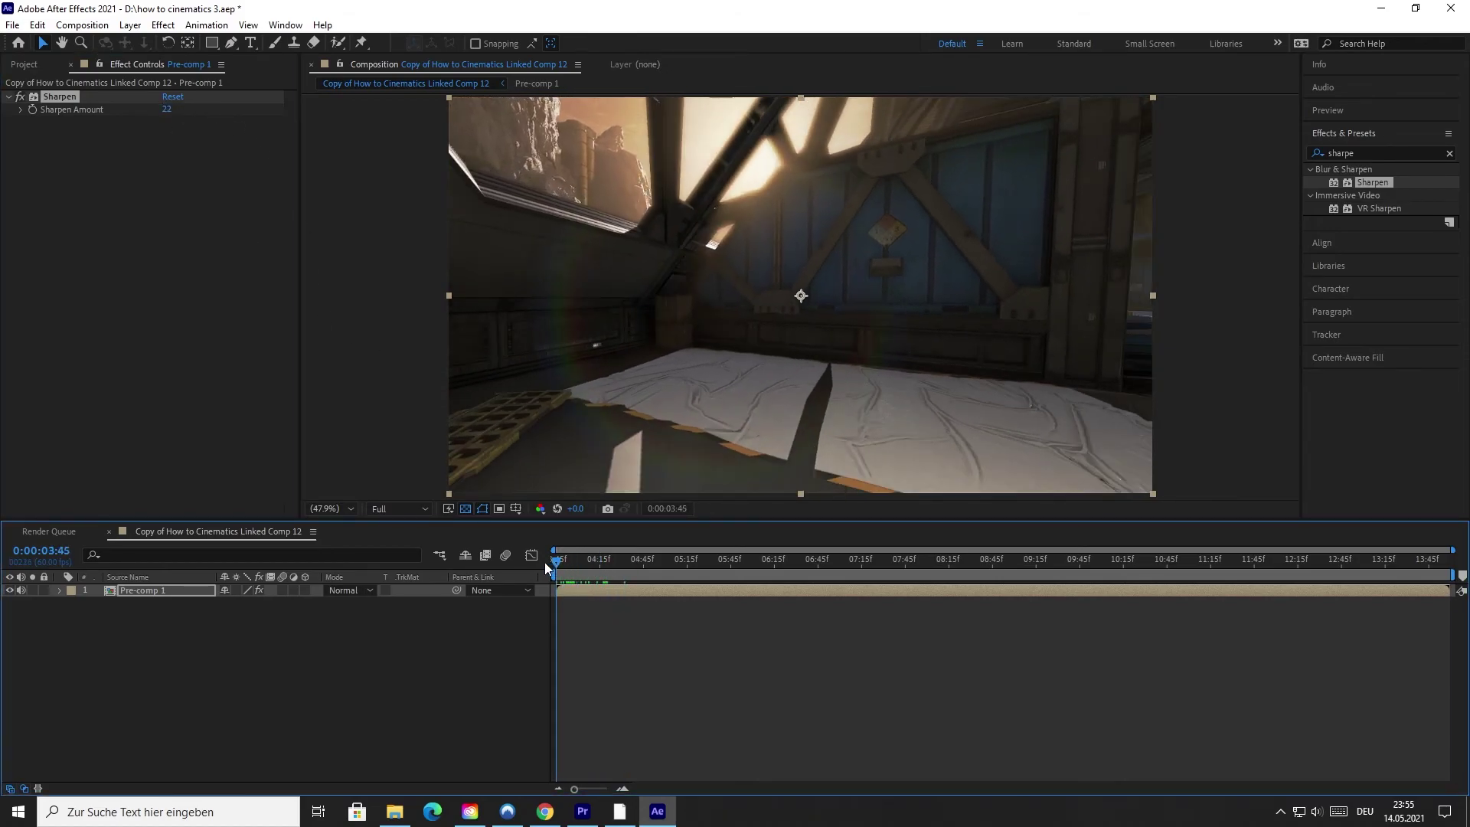